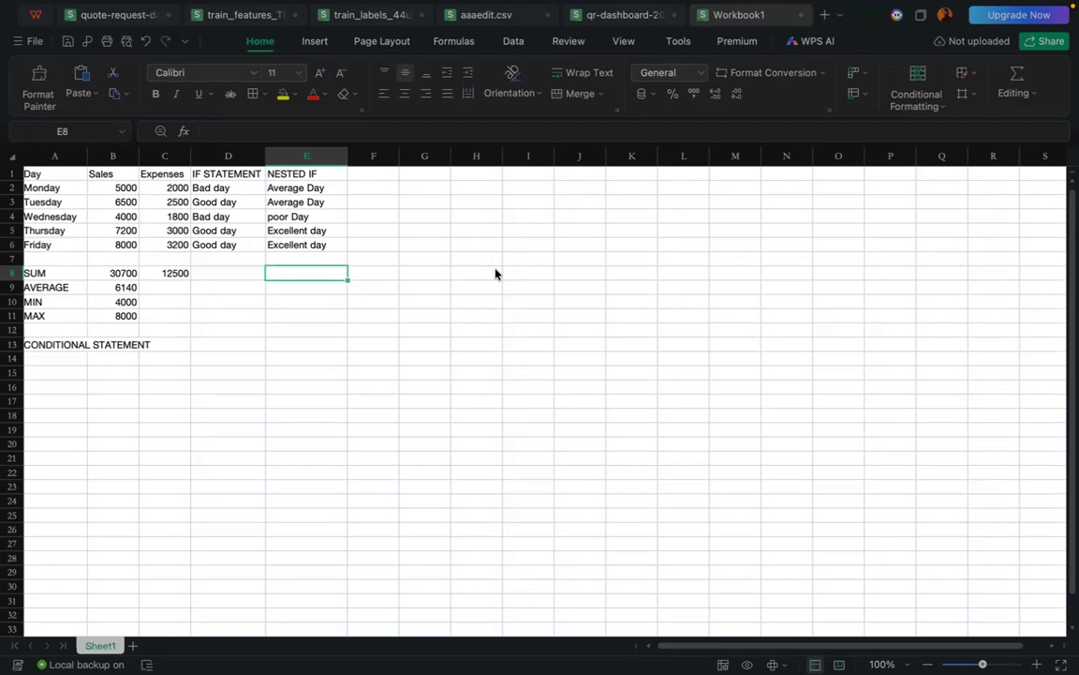
Step: Enter the column header AND in cell F1, beside the NESTED IF header
left_click(373, 175)
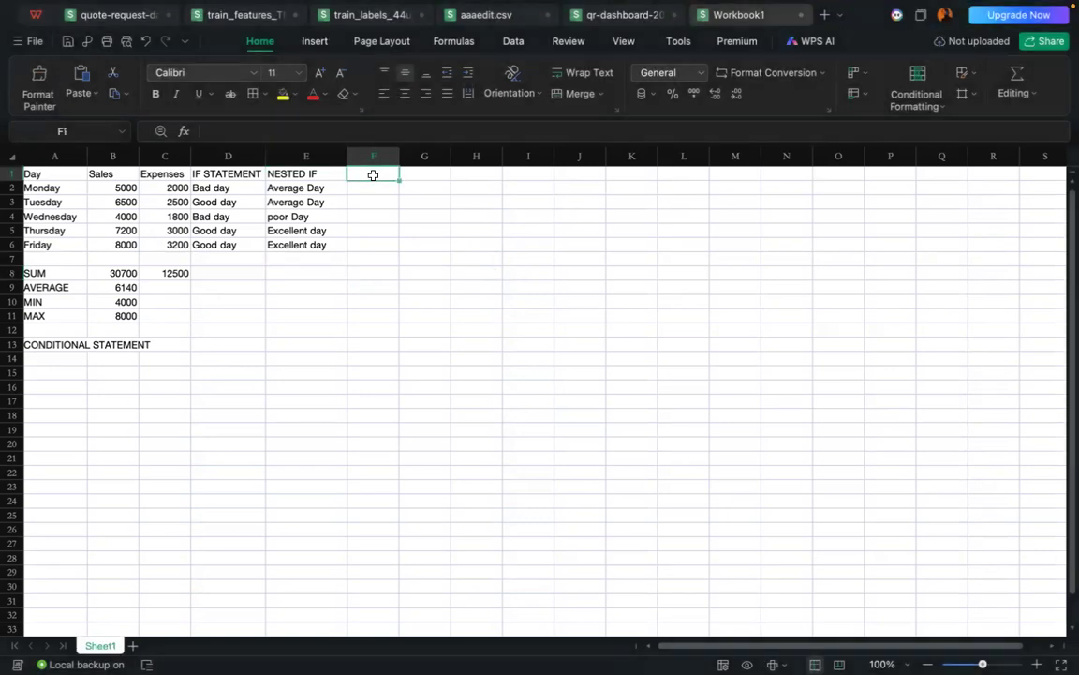
type("And")
key("BackSpace")
key("BackSpace")
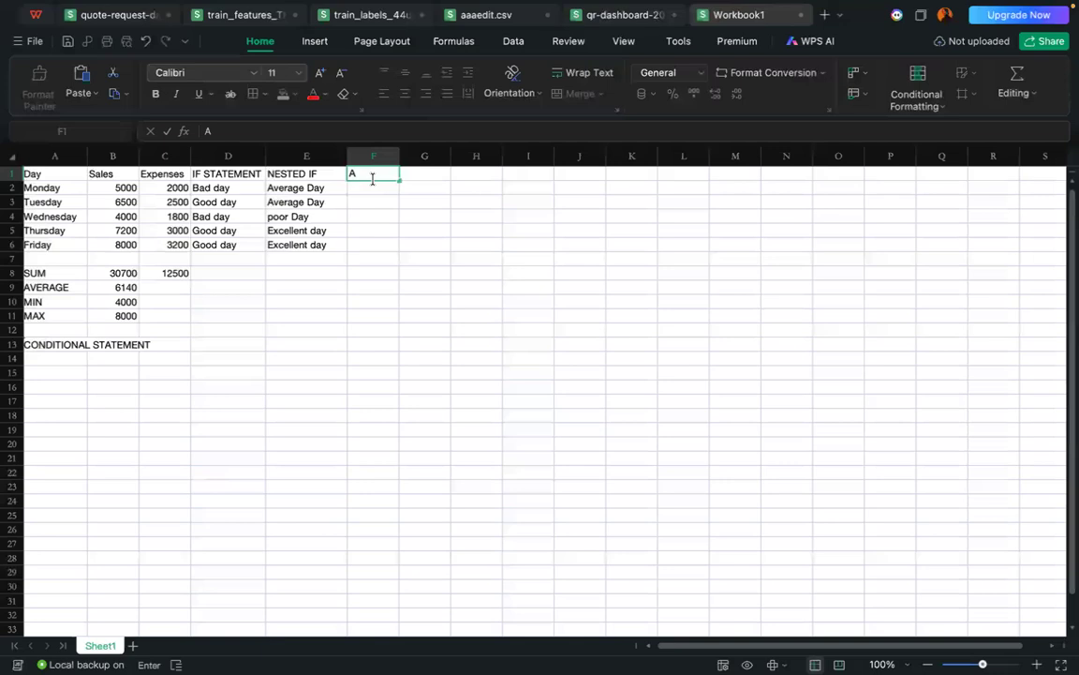
type("ND")
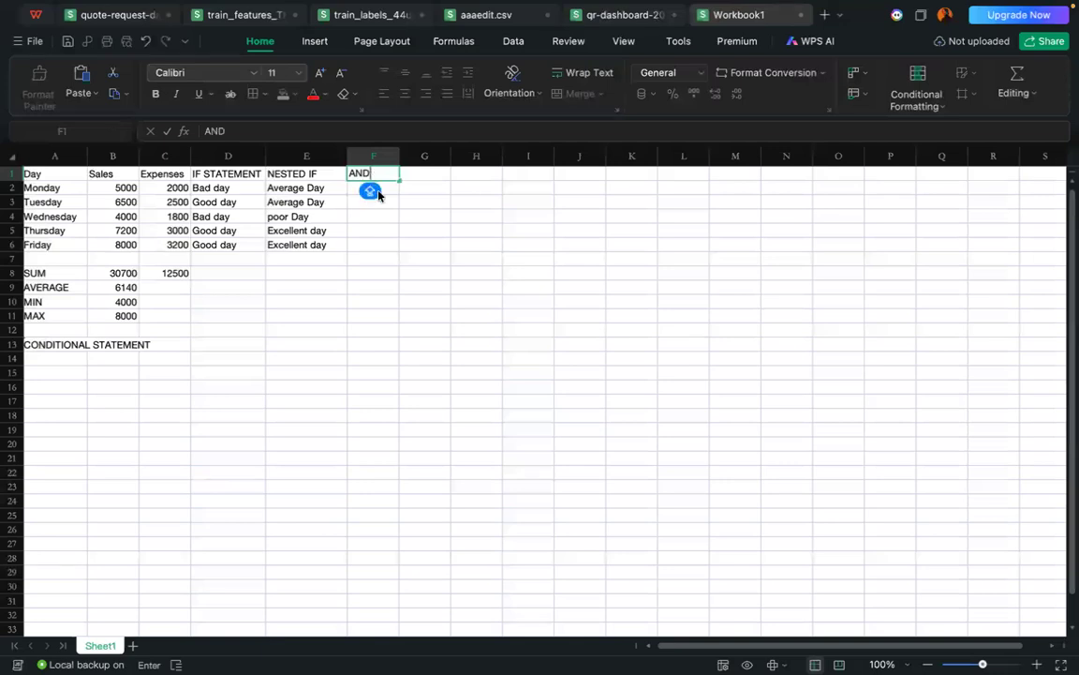
Step: Begin an IF formula in F2 with a nested AND function whose first condition is B2>5000
left_click(393, 189)
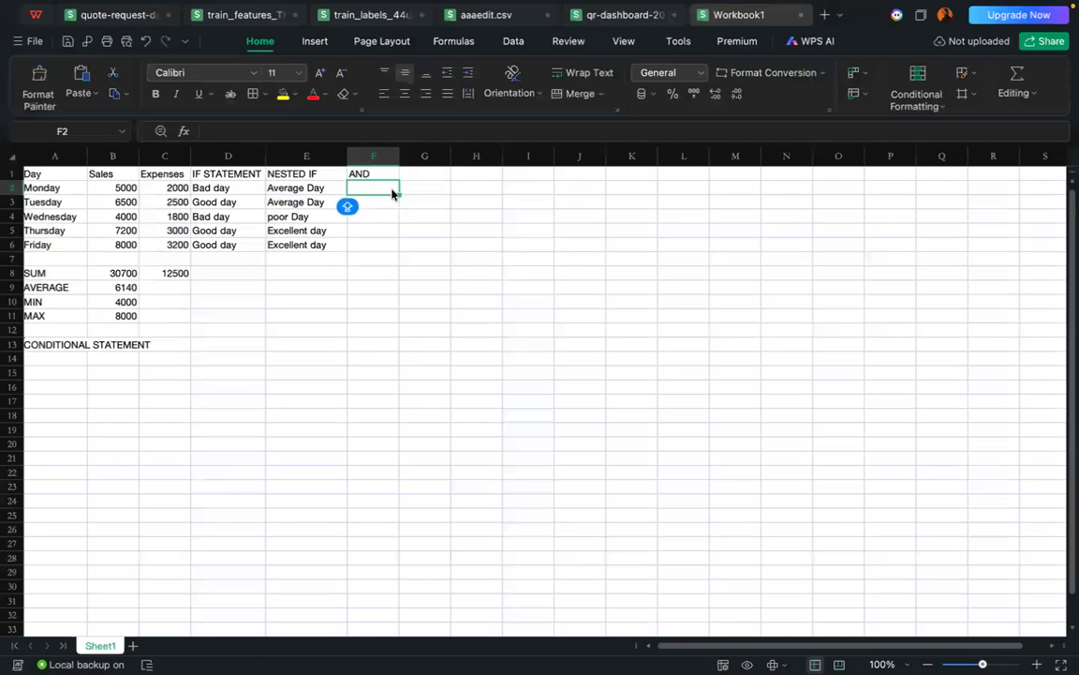
type("=")
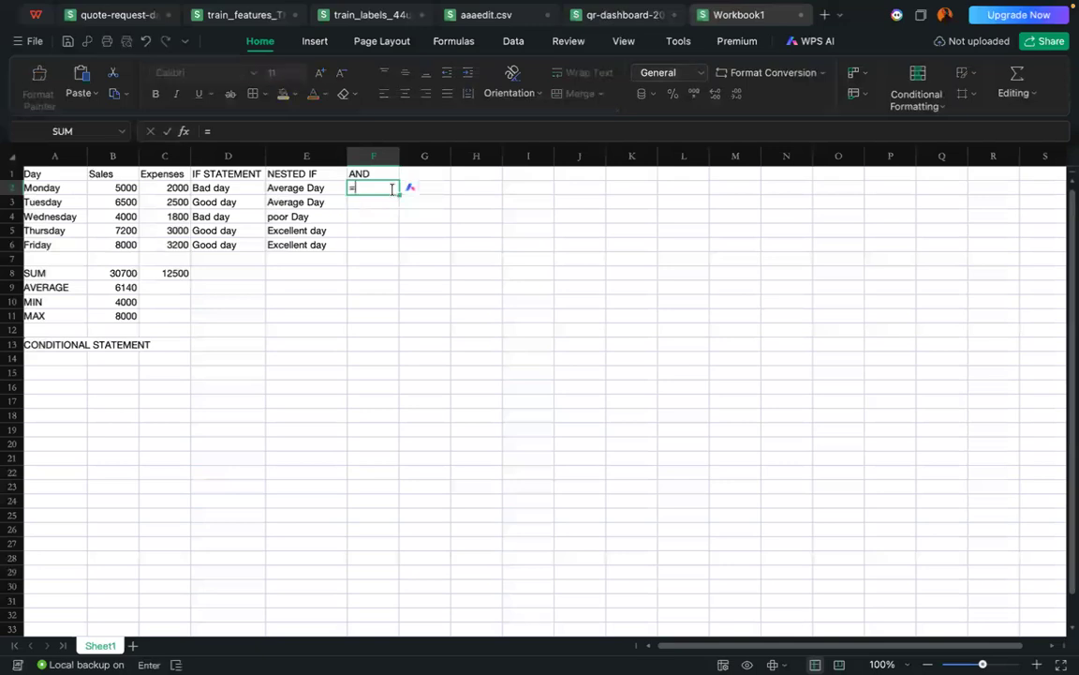
type("if")
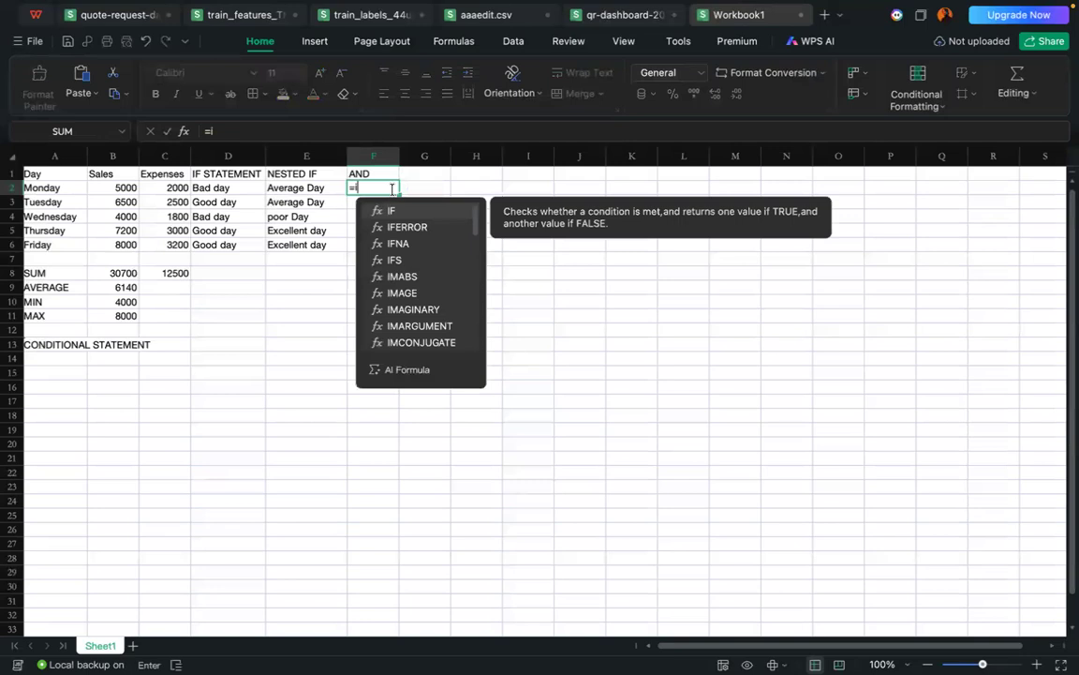
left_click(391, 211)
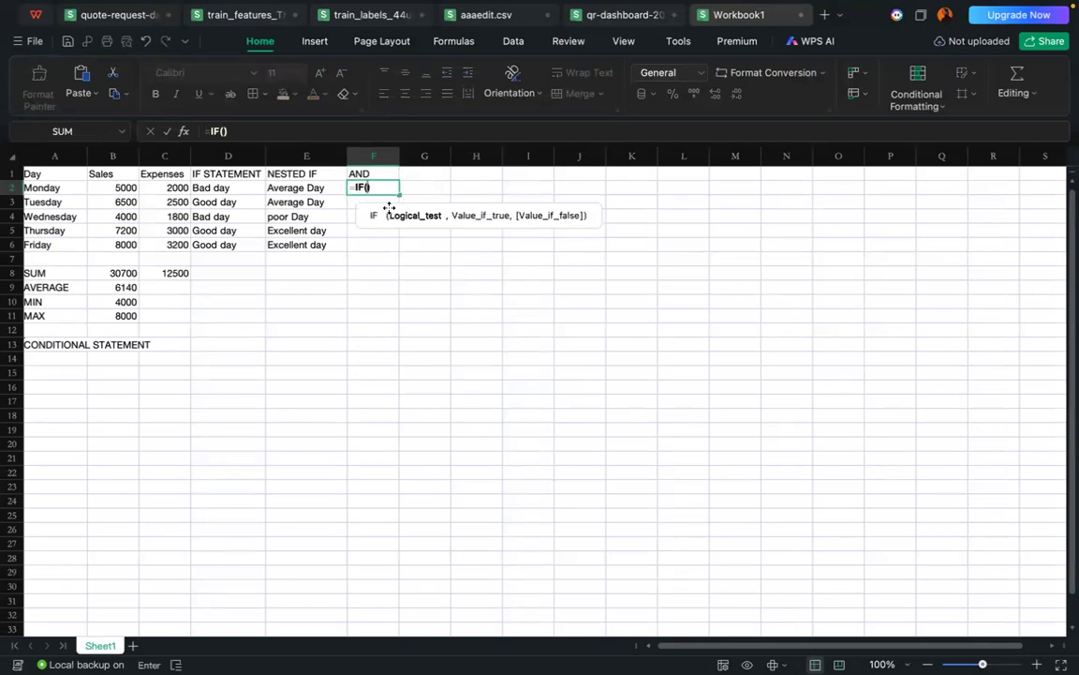
type("a")
type("nd")
left_click(409, 241)
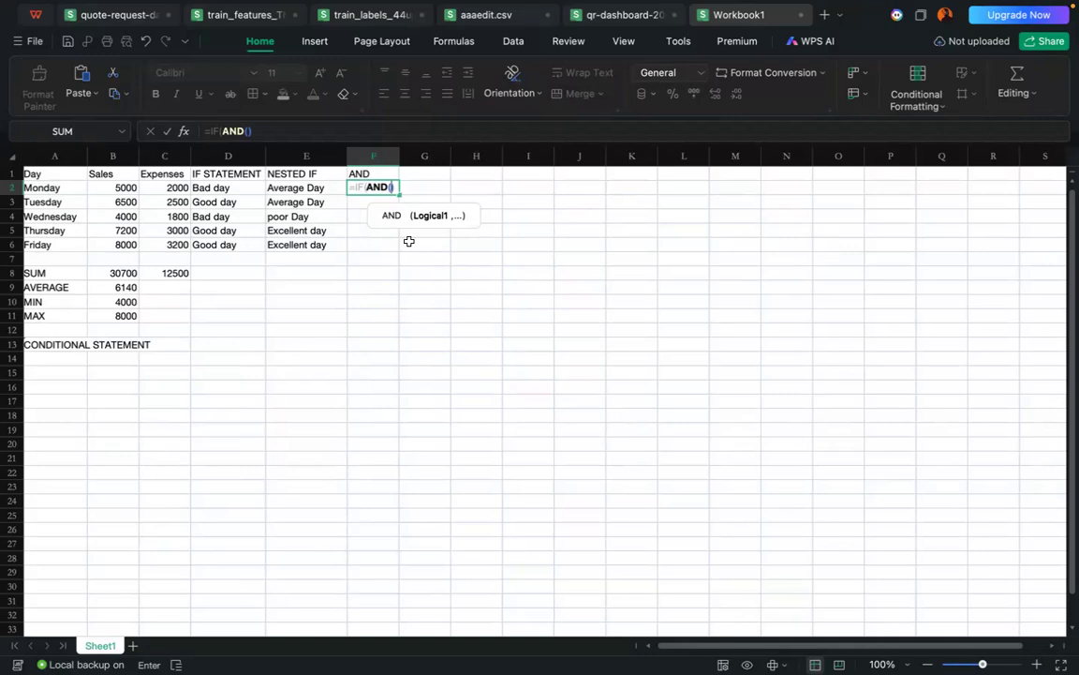
left_click(124, 190)
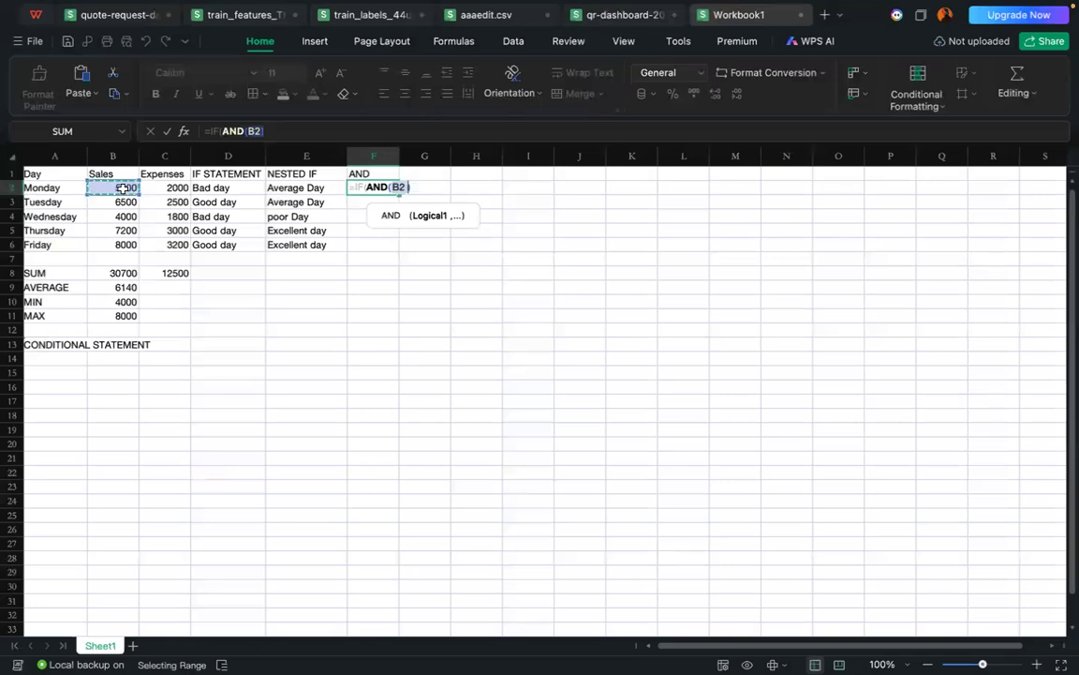
type(">")
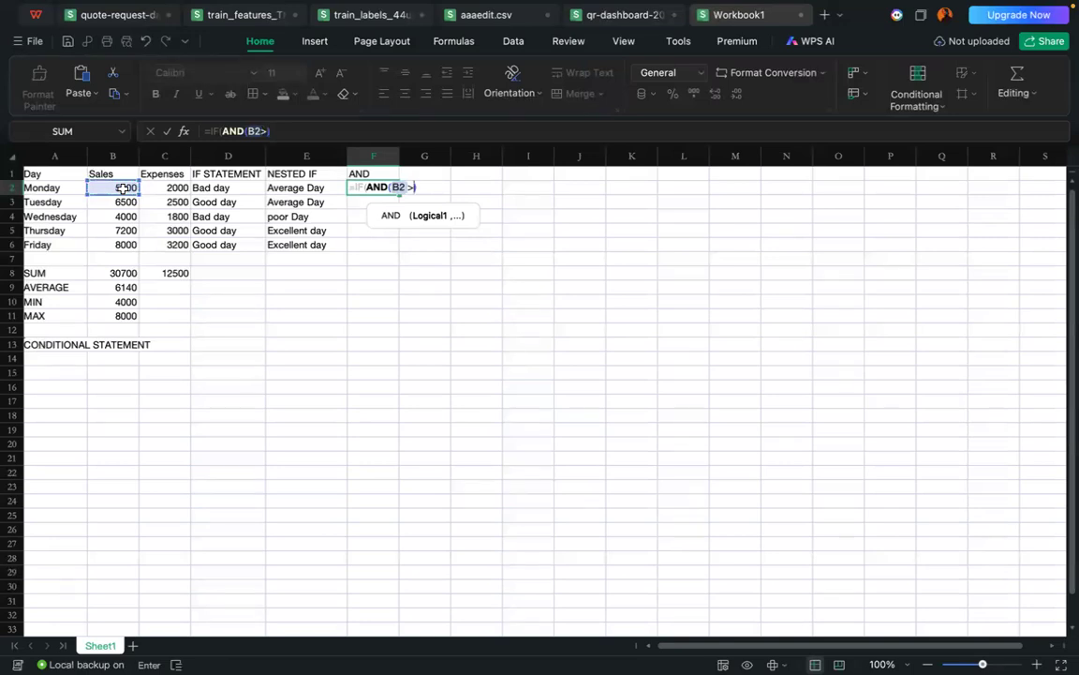
type("5000,")
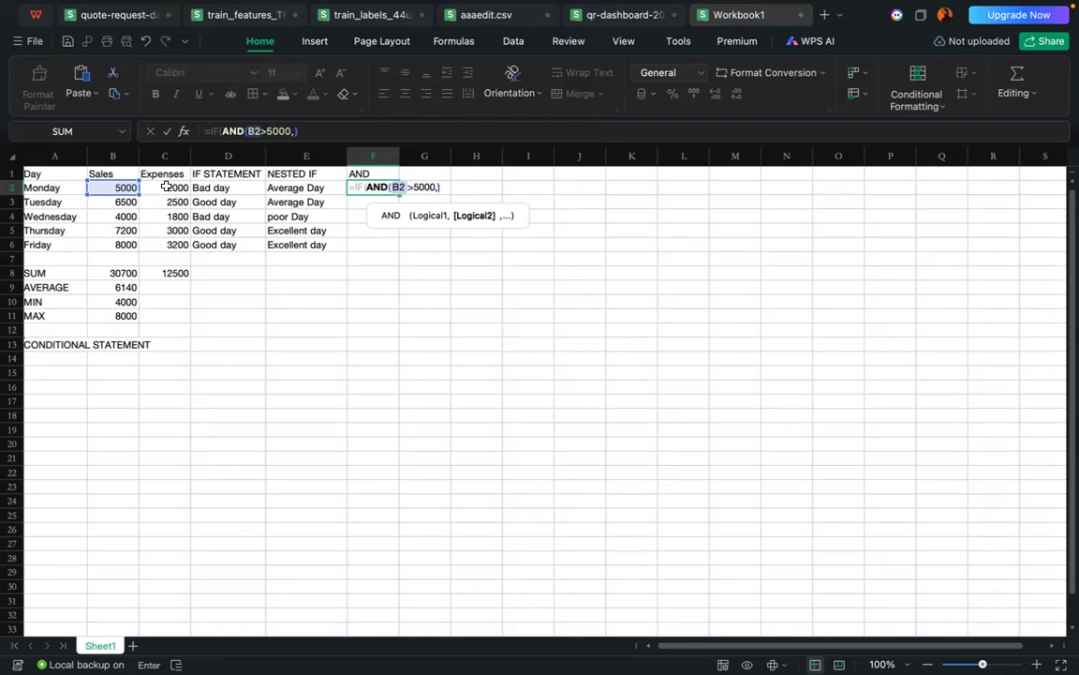
Step: Add C2<3000 as the second condition of the AND function in F2
left_click(166, 186)
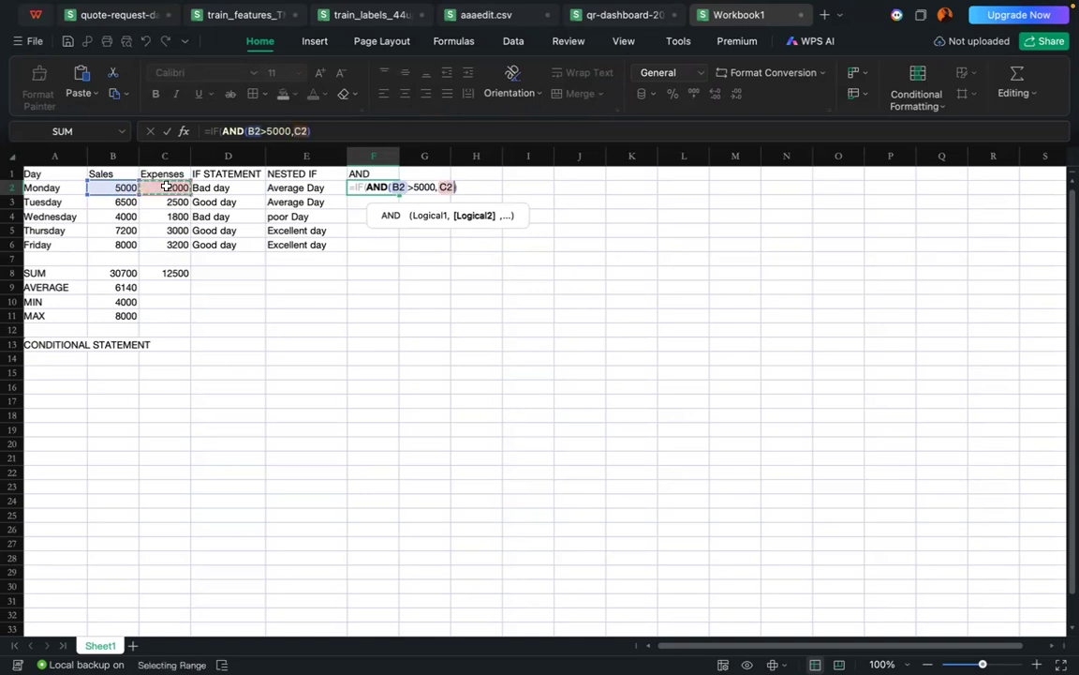
type("<")
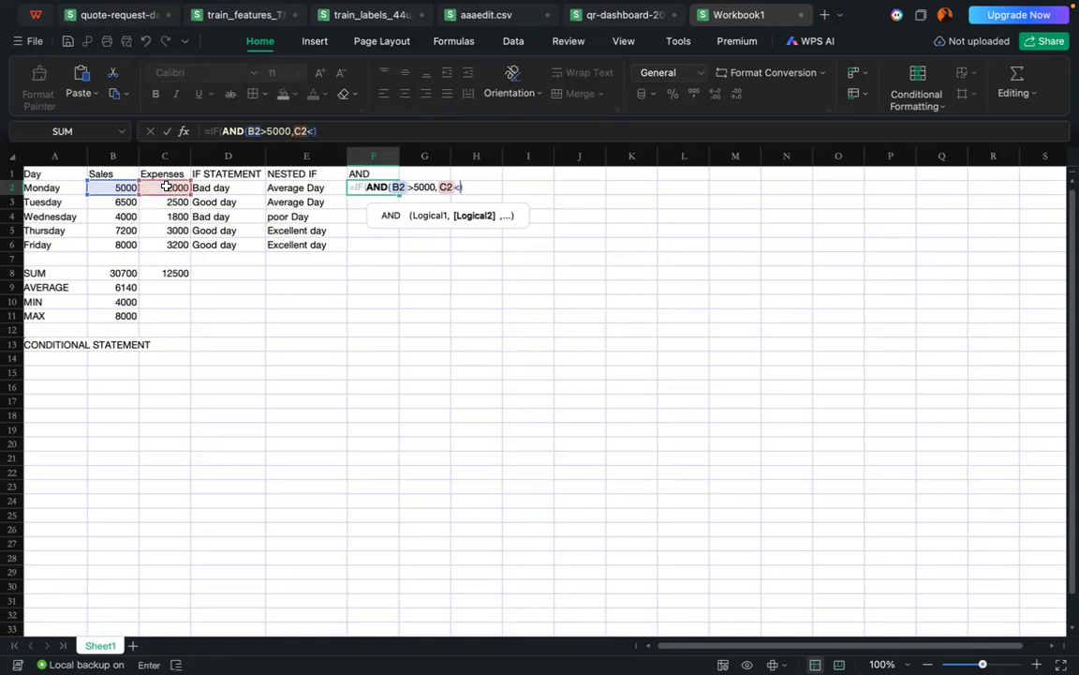
type("2000")
key("BackSpace")
key("BackSpace")
key("BackSpace")
key("BackSpace")
type("3000")
key("Return")
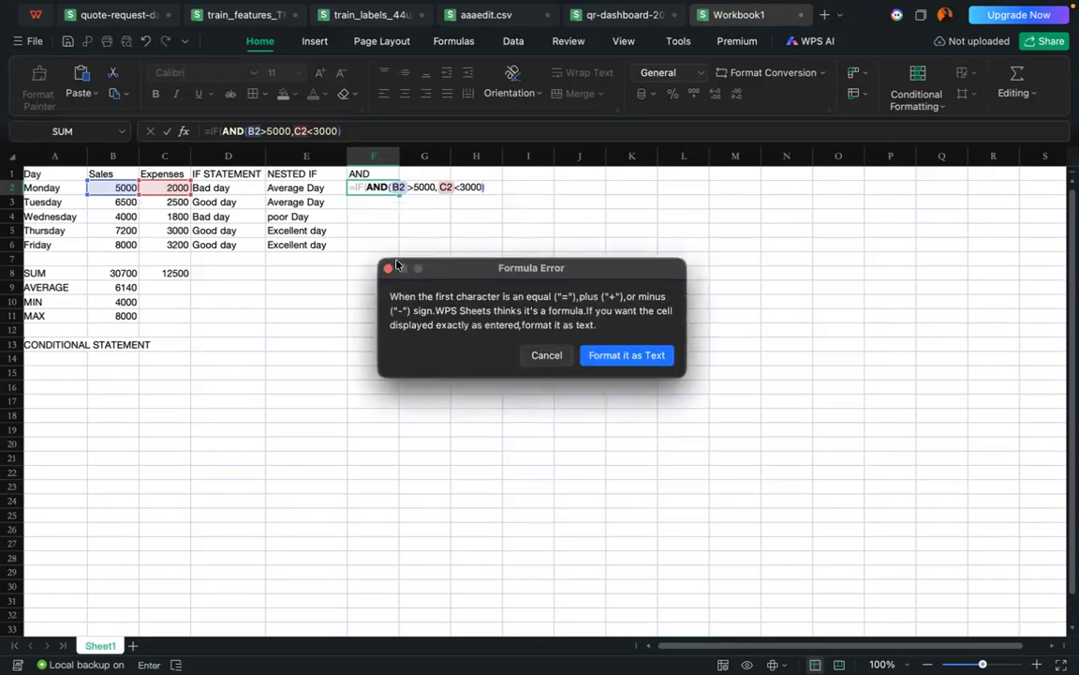
left_click(391, 271)
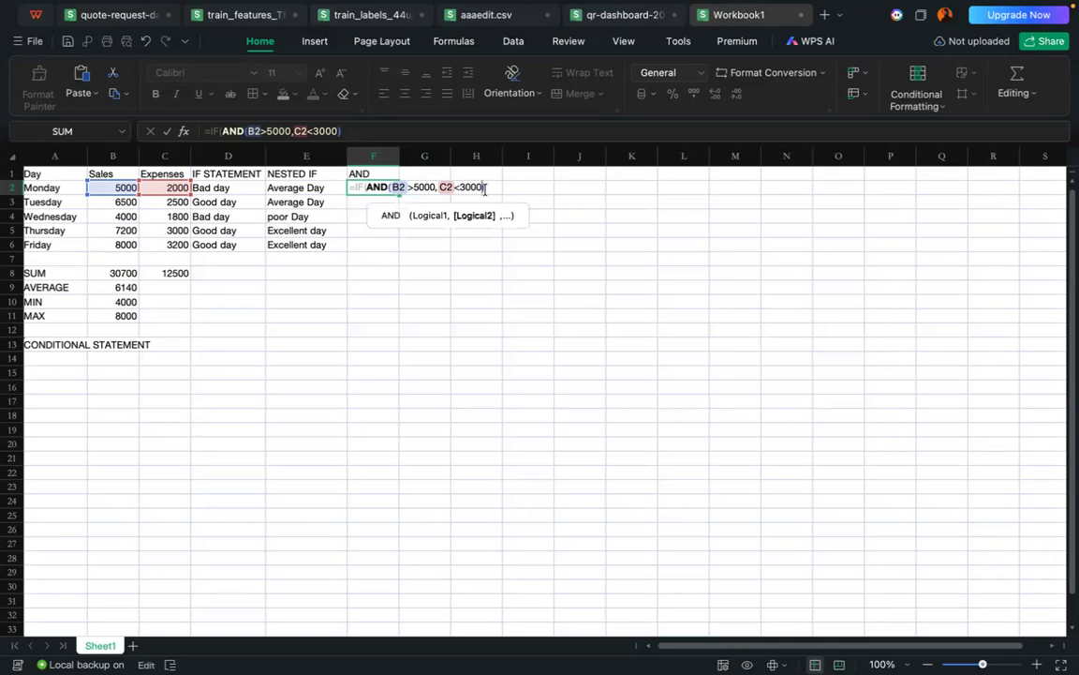
Step: Set "Profitable day" as the value if true in the F2 IF formula
type(",")
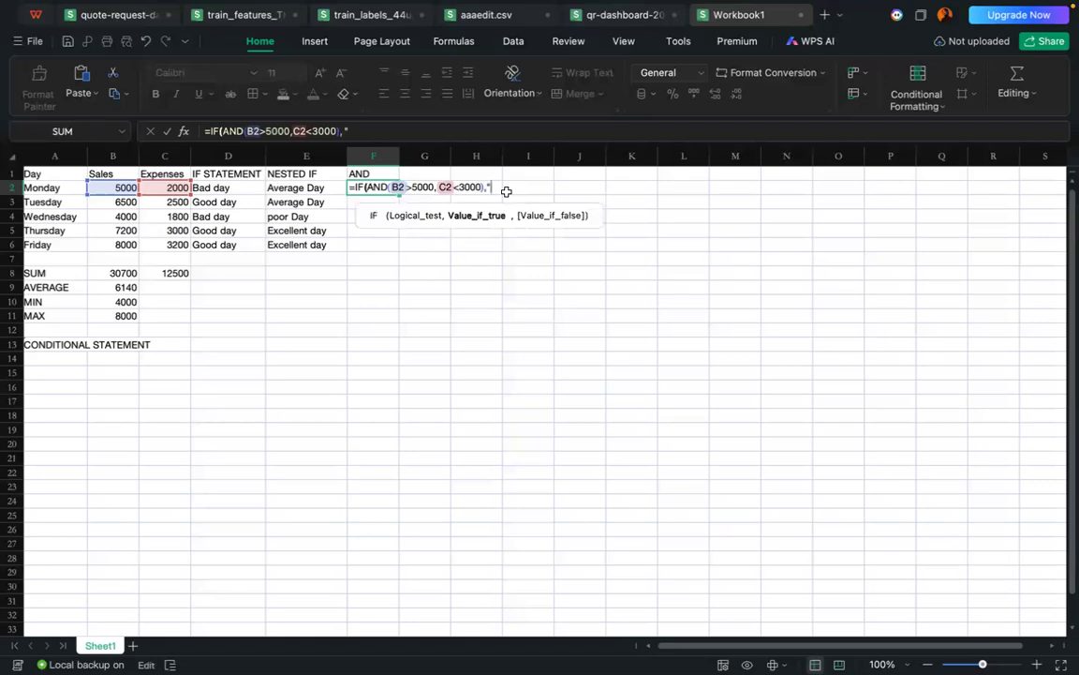
type("Pr")
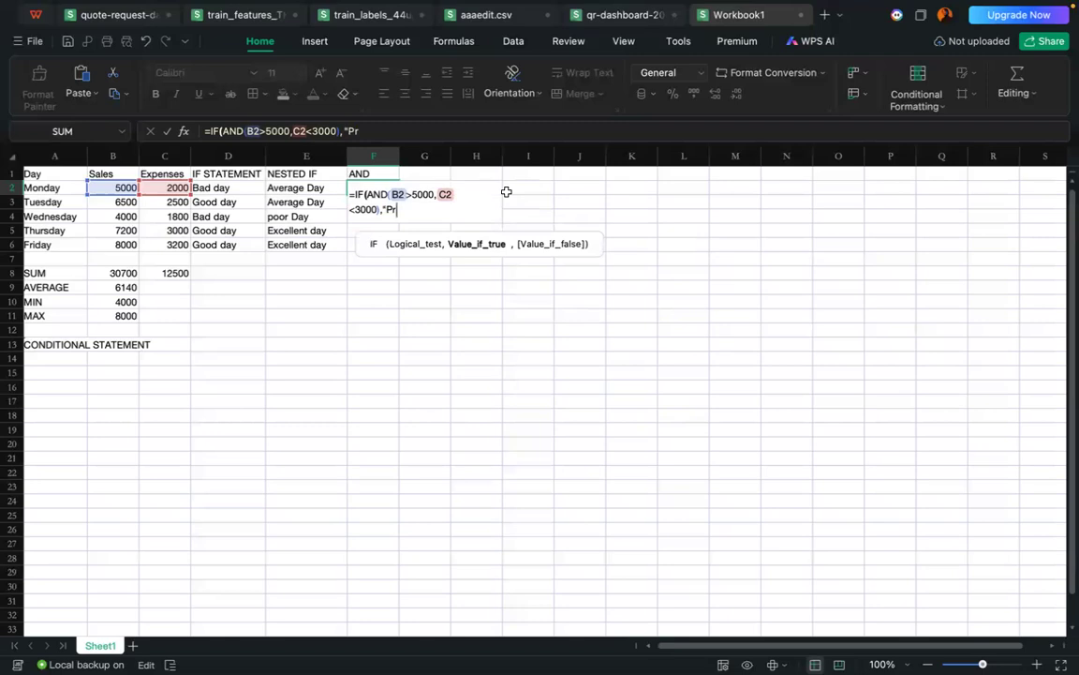
type("of")
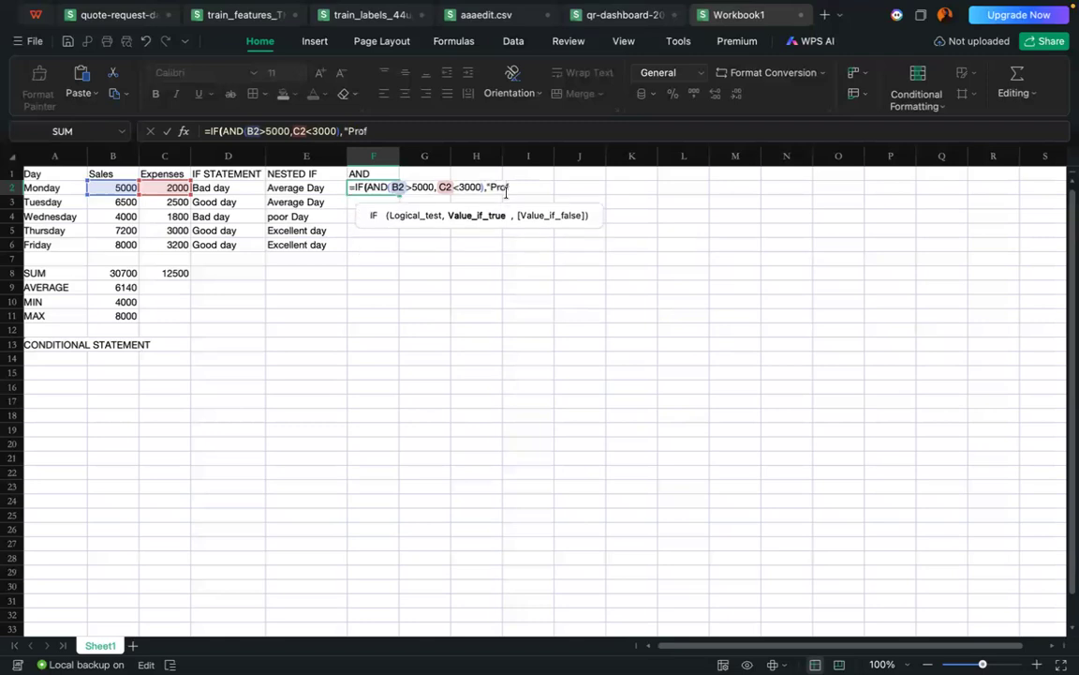
type("itable day")
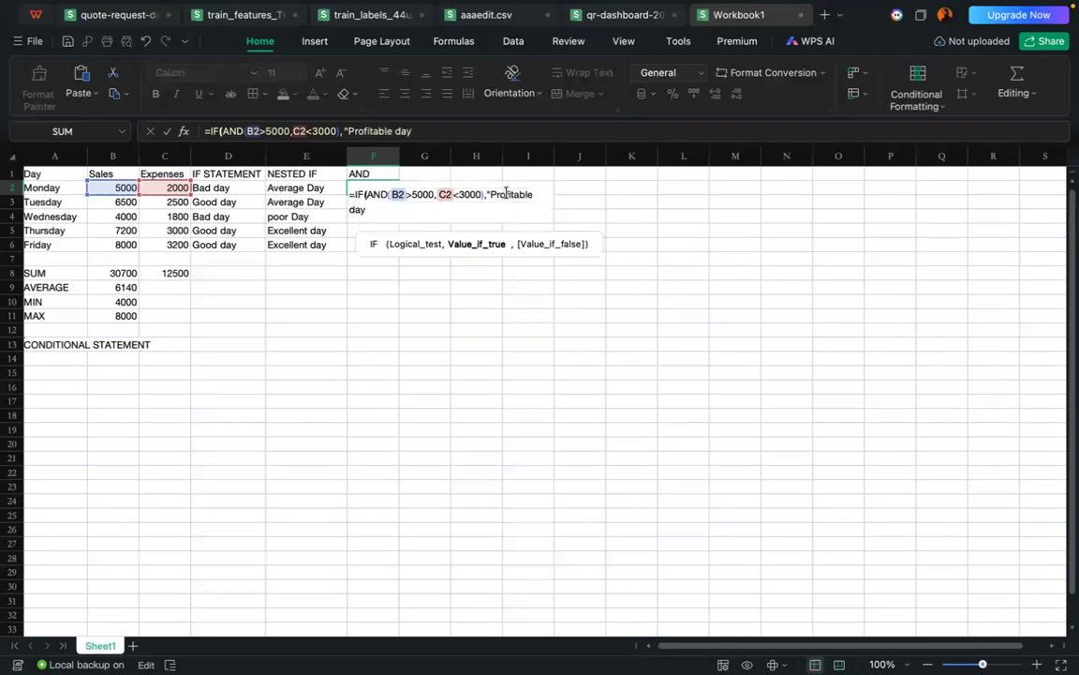
type("\"")
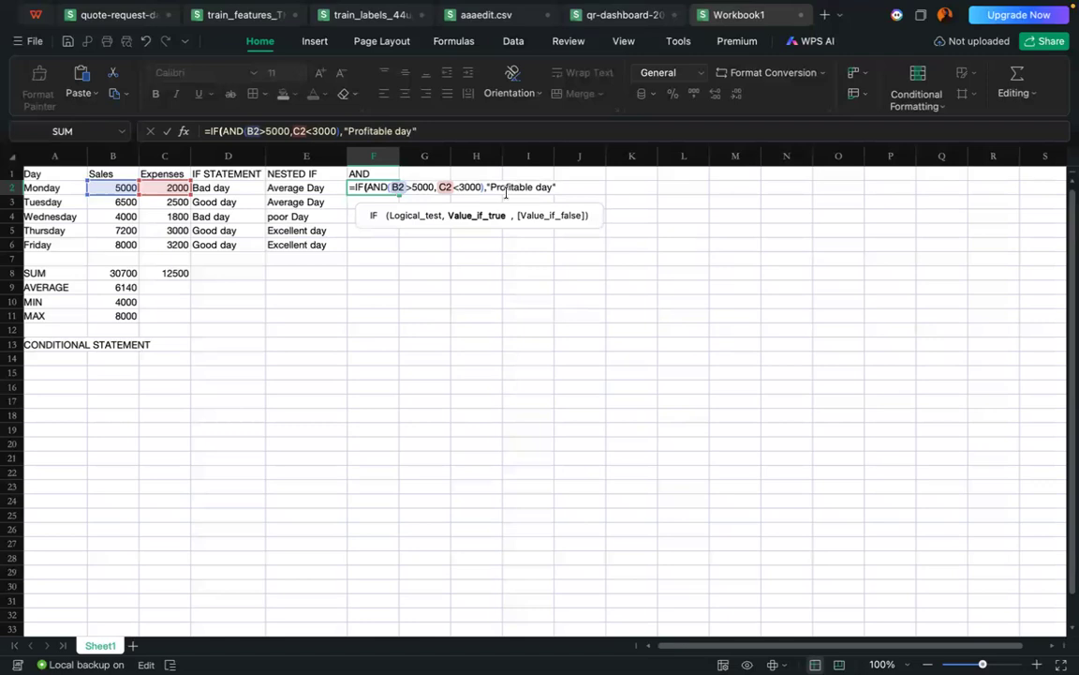
type(",")
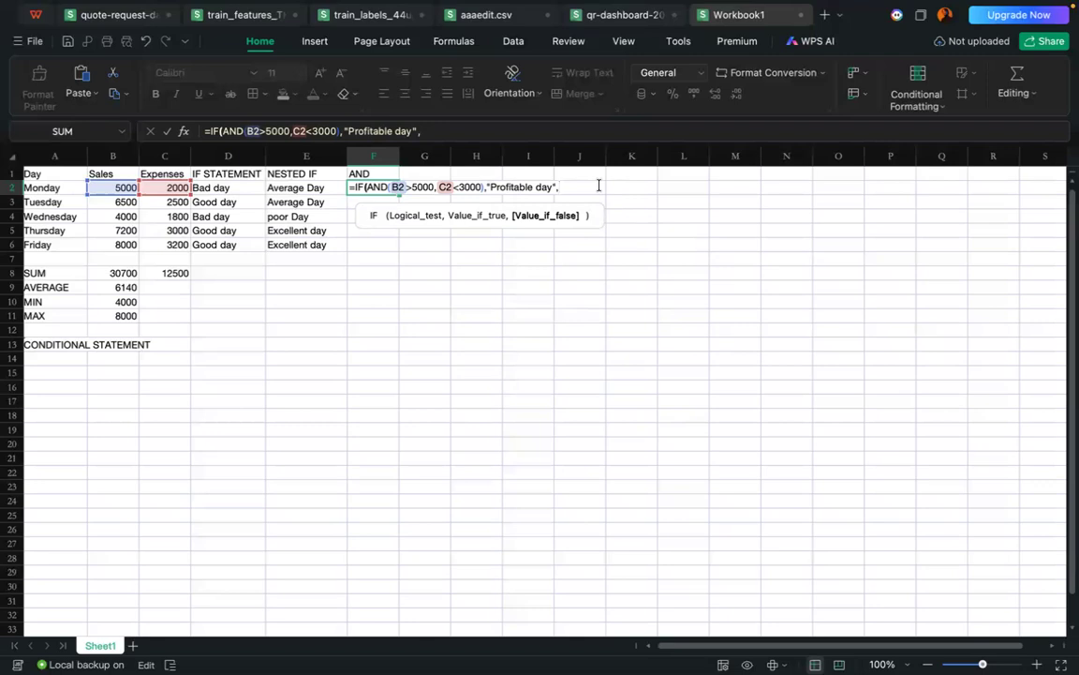
Step: Complete the F2 formula with "Not Profitable" as the value if false, and widen column F to fit the text
type("\"Not Profitable")
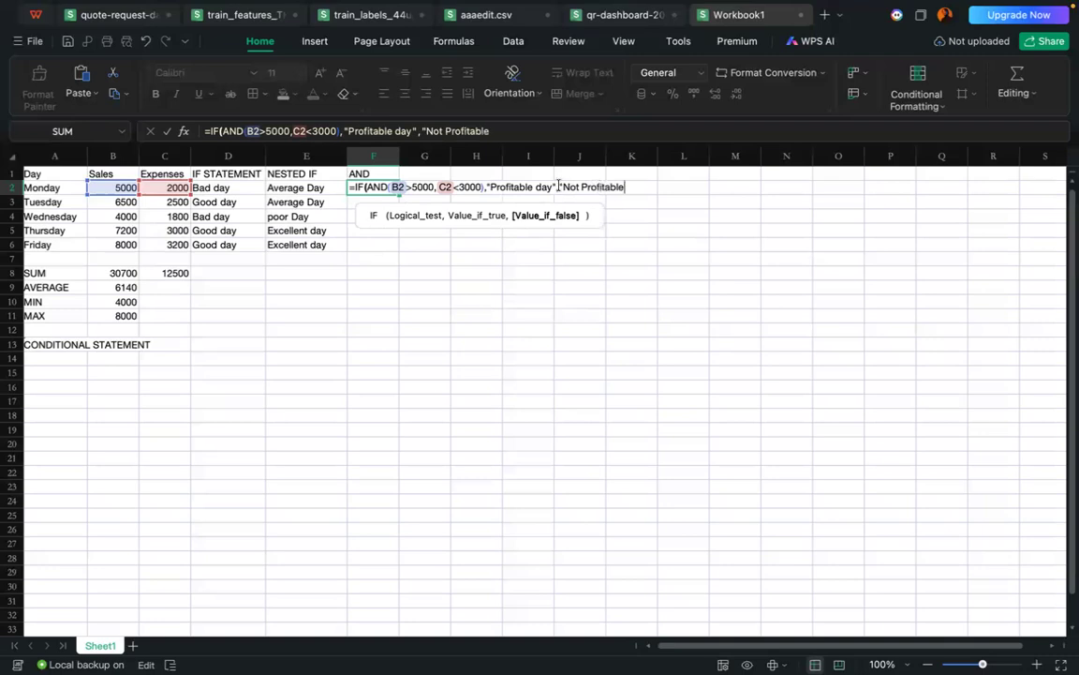
type("\")")
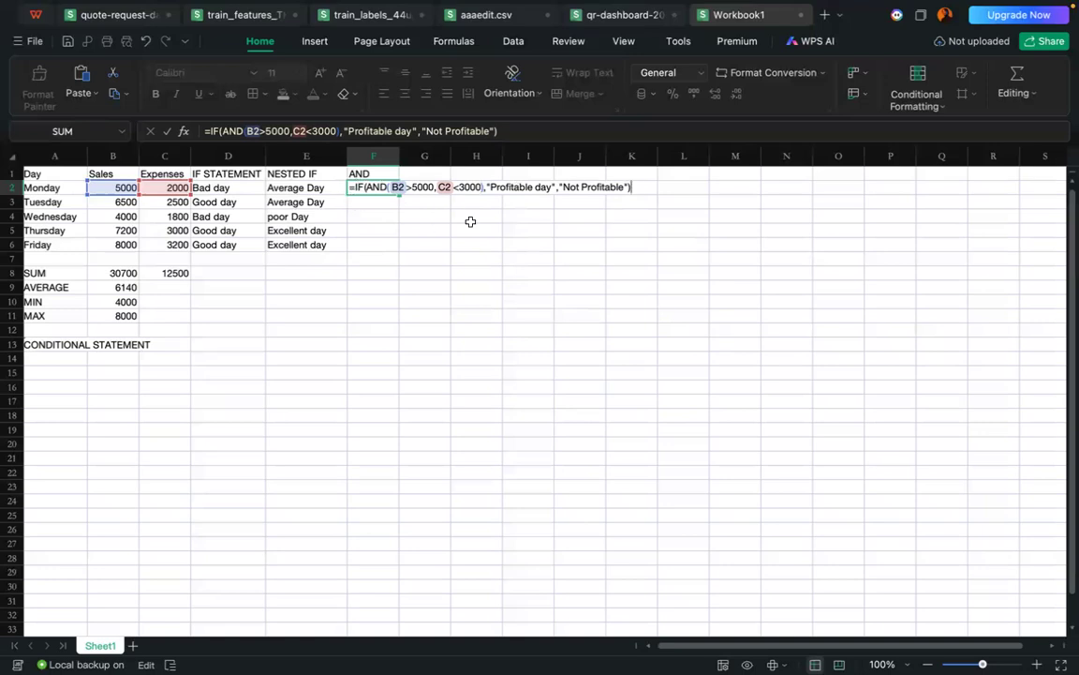
key("Return")
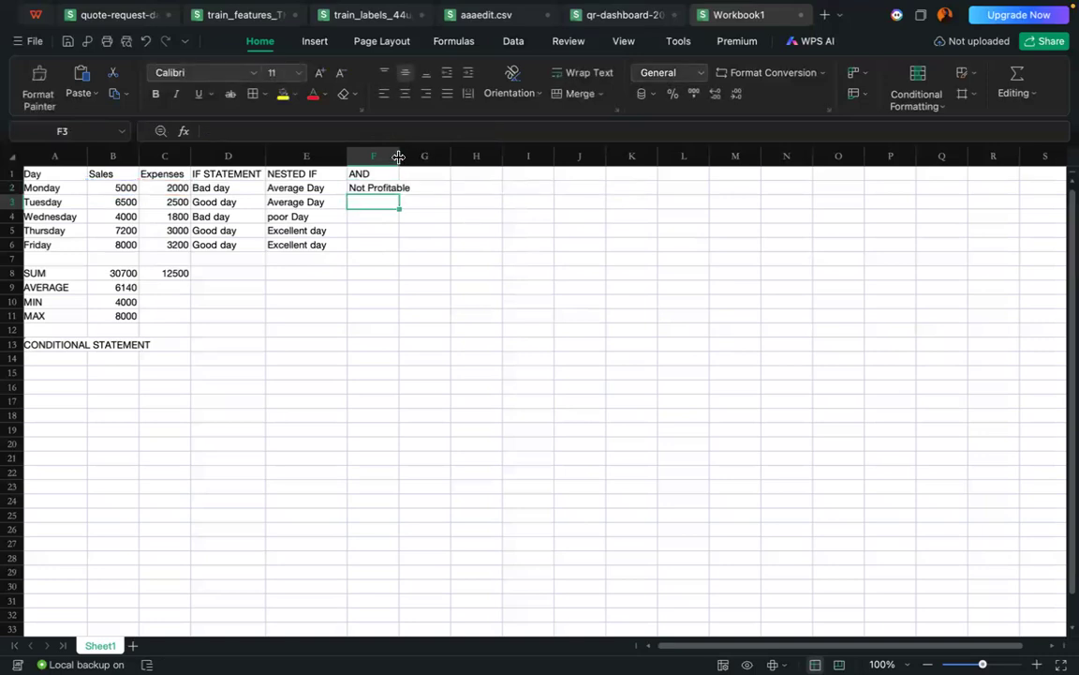
left_click_drag(398, 157, 421, 156)
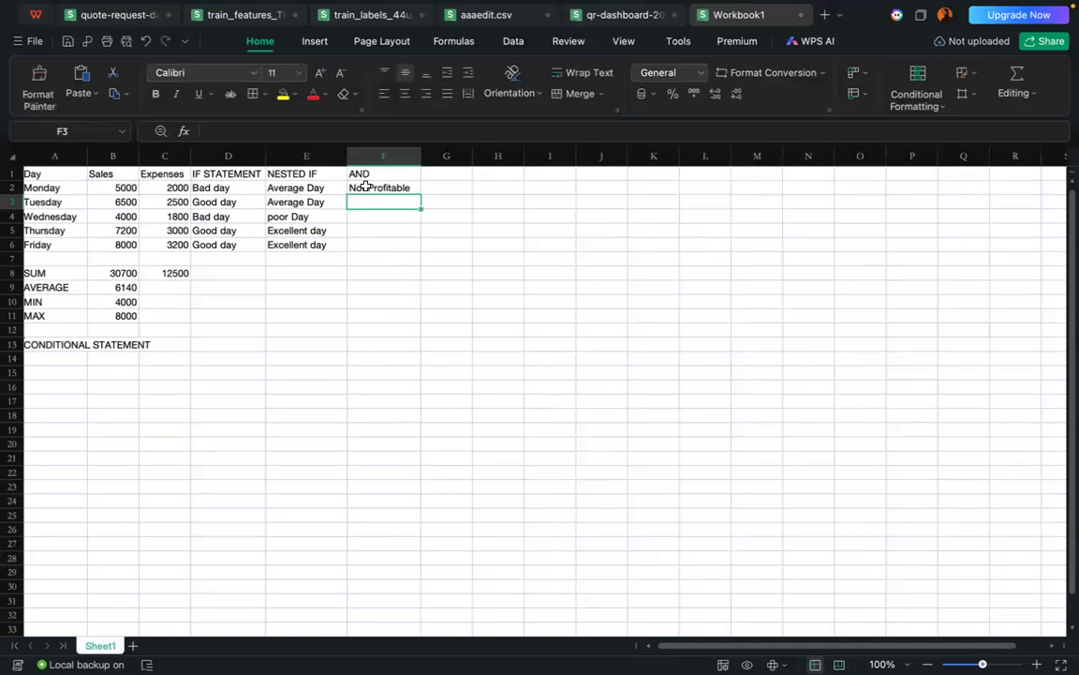
Step: Change the sales condition in the F2 formula to B2>=5000
left_click(365, 187)
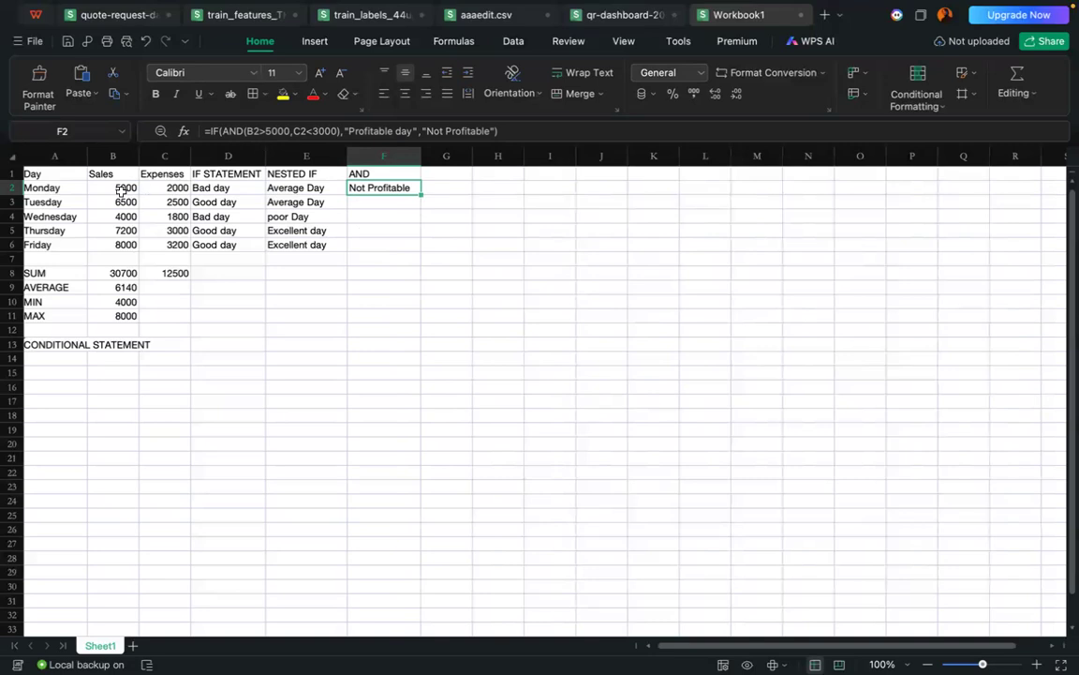
double_click(388, 189)
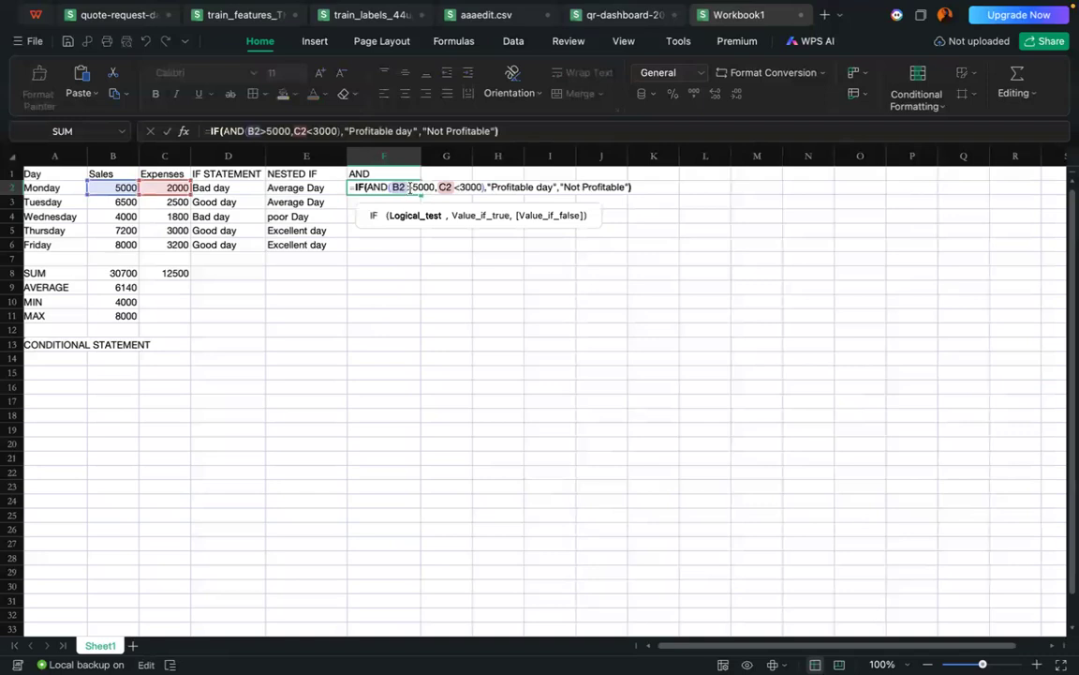
left_click(413, 189)
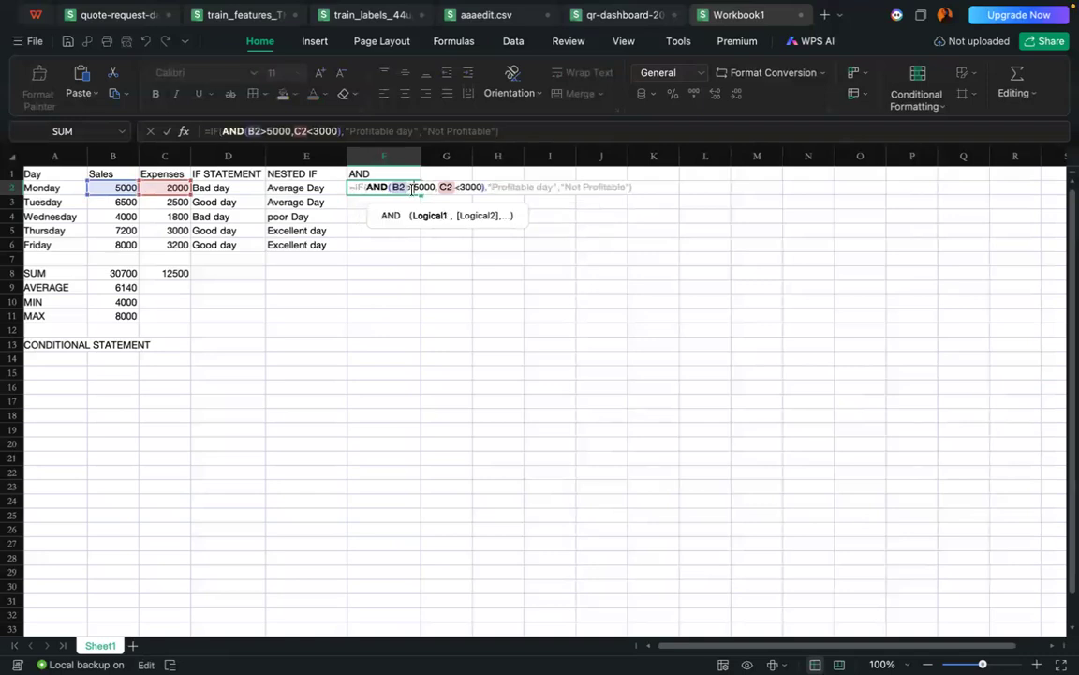
type("=")
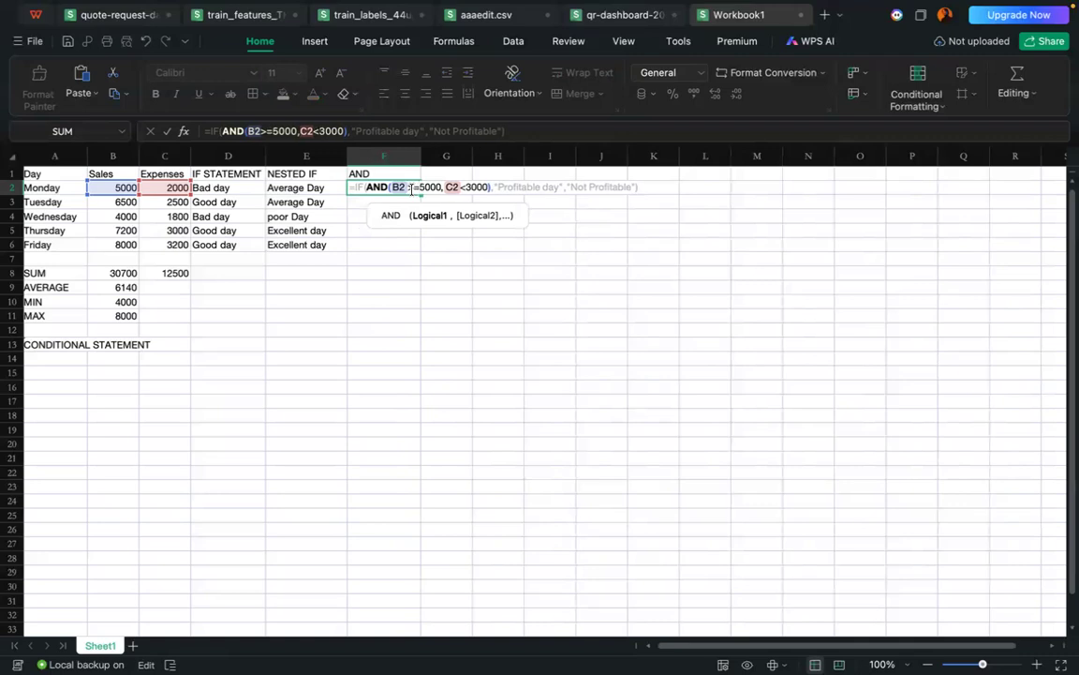
key("Return")
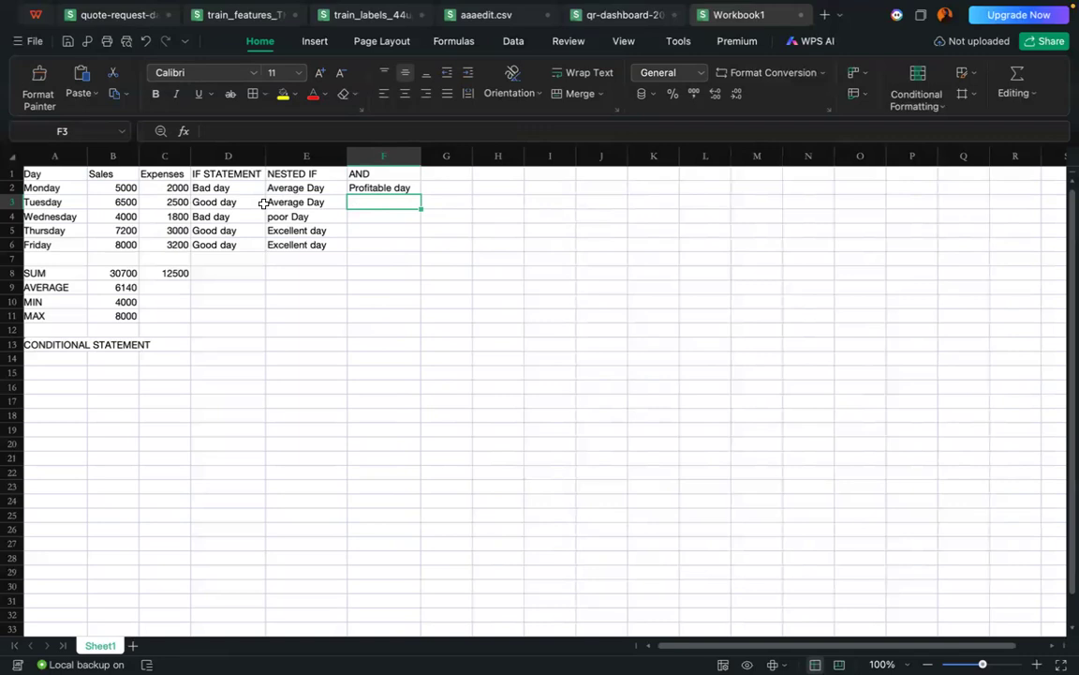
Step: Restore the sales condition in the F2 formula to B2>5000
left_click(389, 188)
double_click(390, 187)
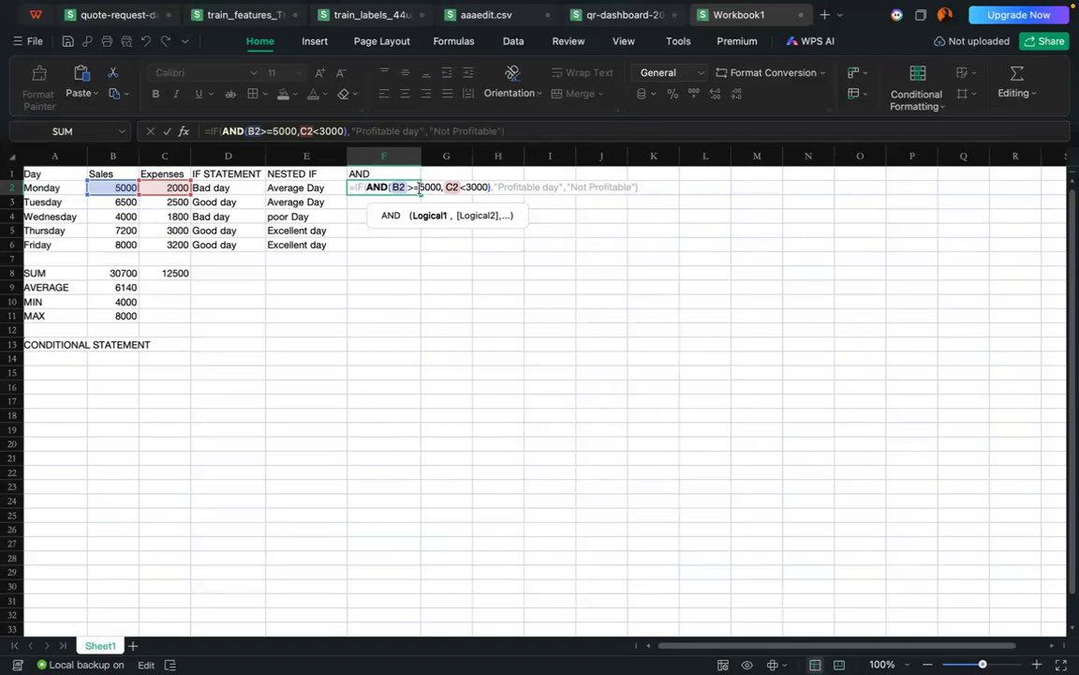
key("BackSpace")
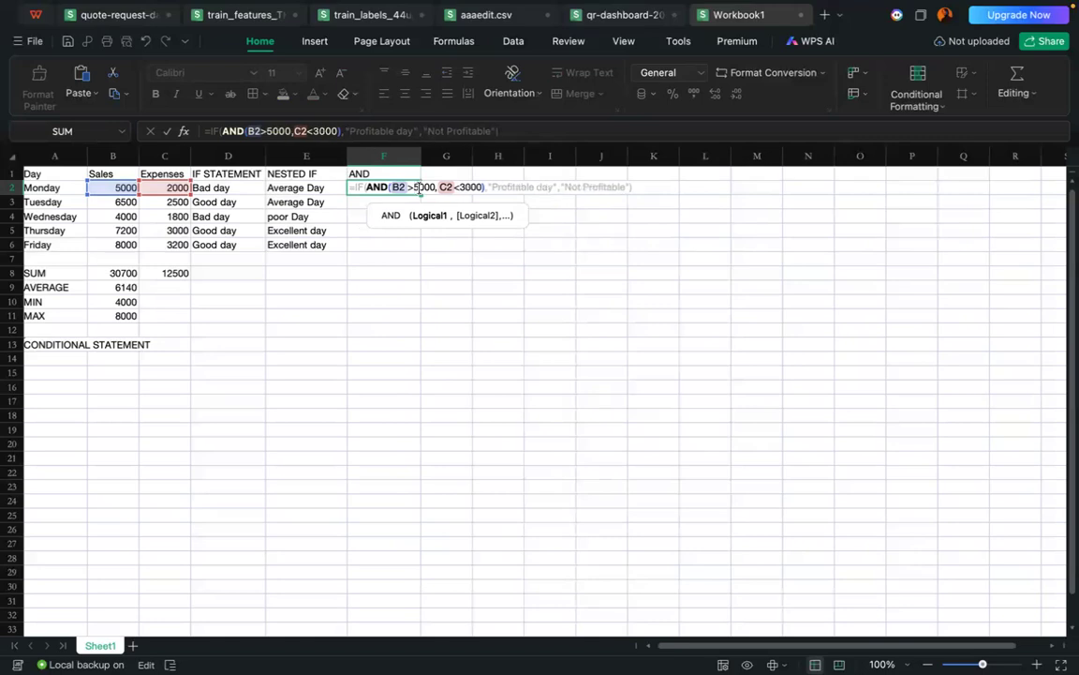
key("Return")
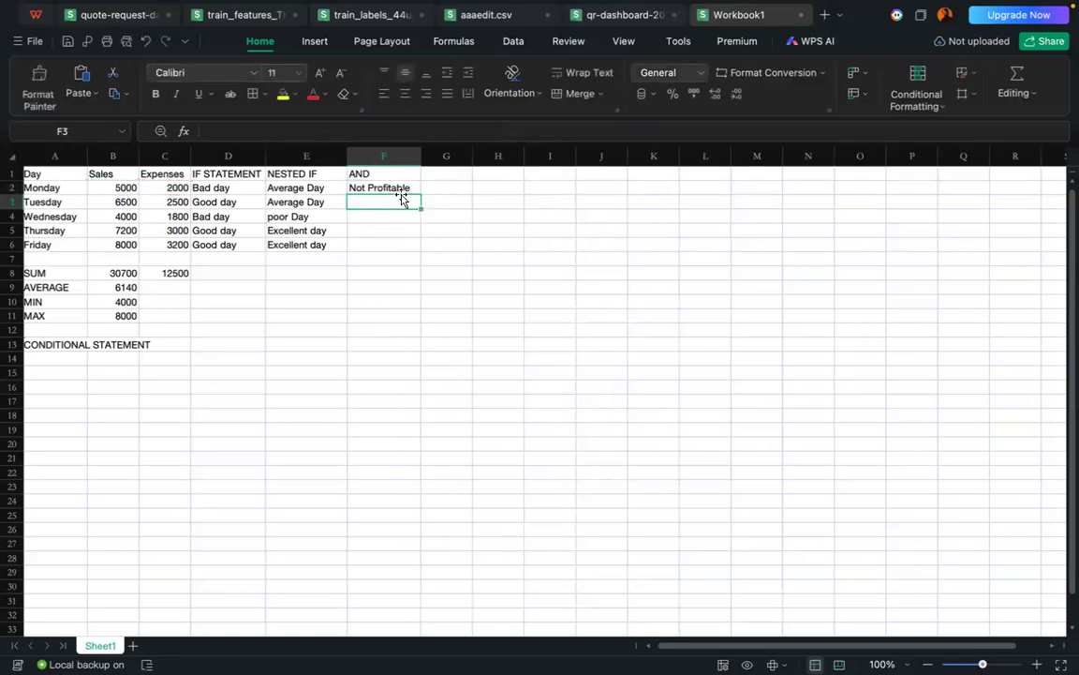
Step: Fill the F2 formula down through F6 for the remaining days
left_click(401, 189)
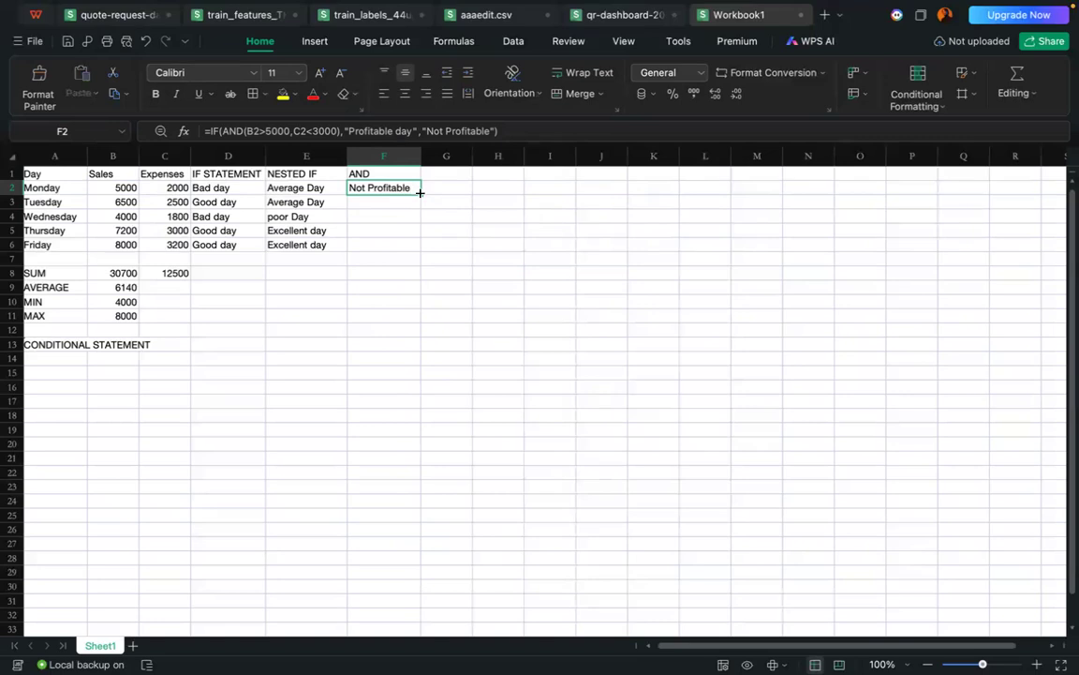
double_click(419, 192)
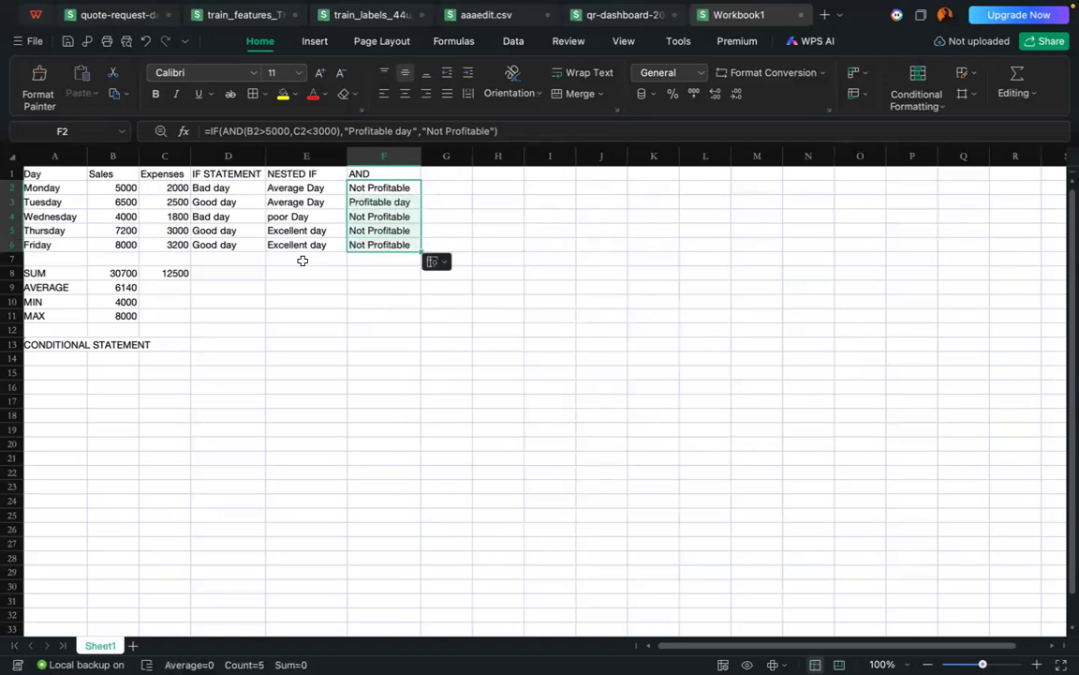
Step: Change the expenses condition in Thursday's AND formula in F5 to C5<=3000
left_click(303, 260)
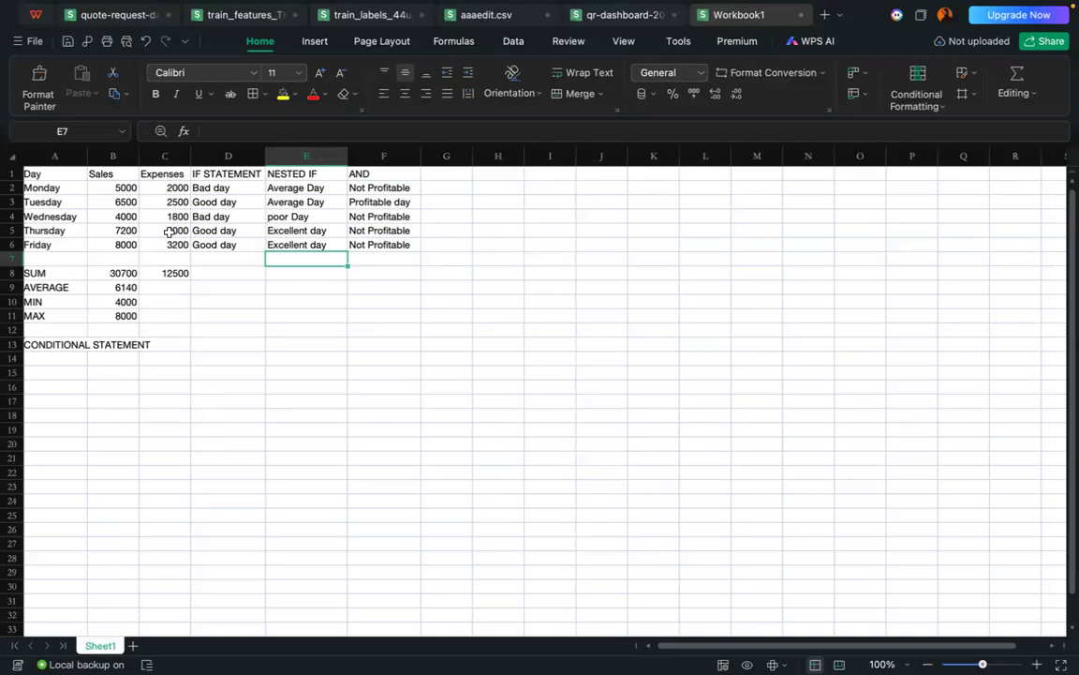
left_click(375, 229)
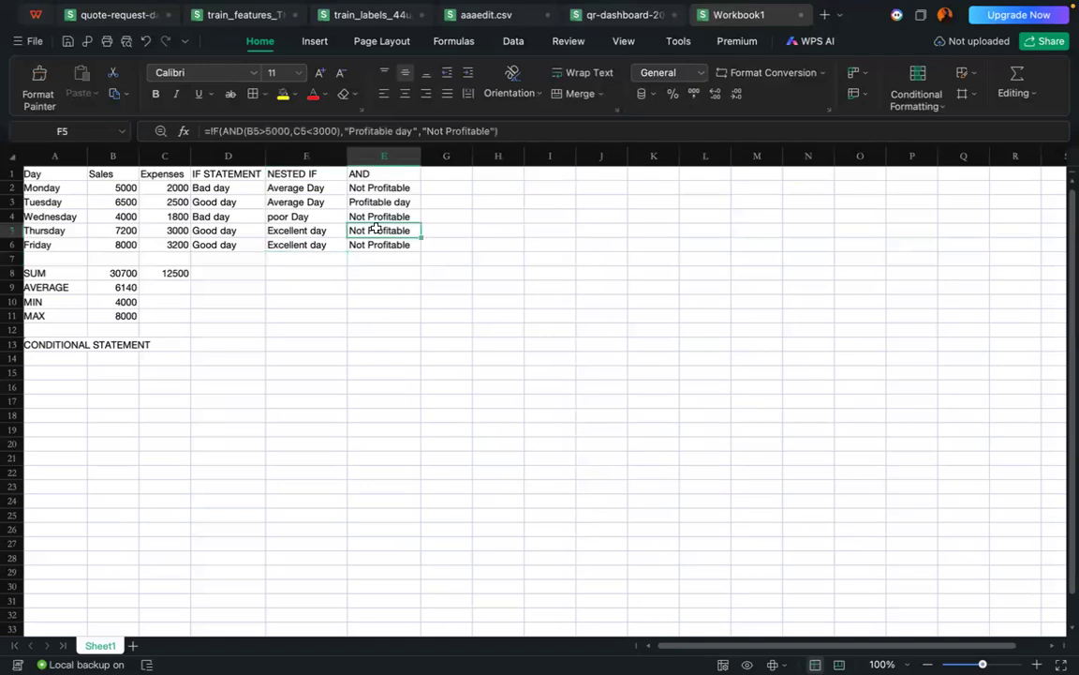
double_click(375, 229)
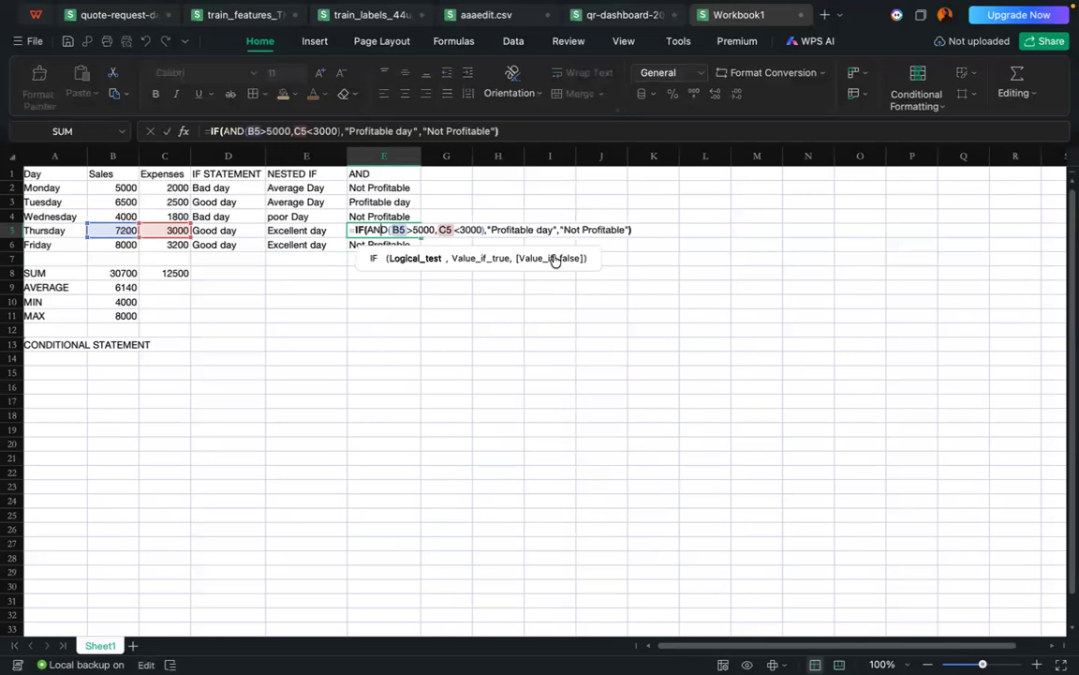
left_click(460, 229)
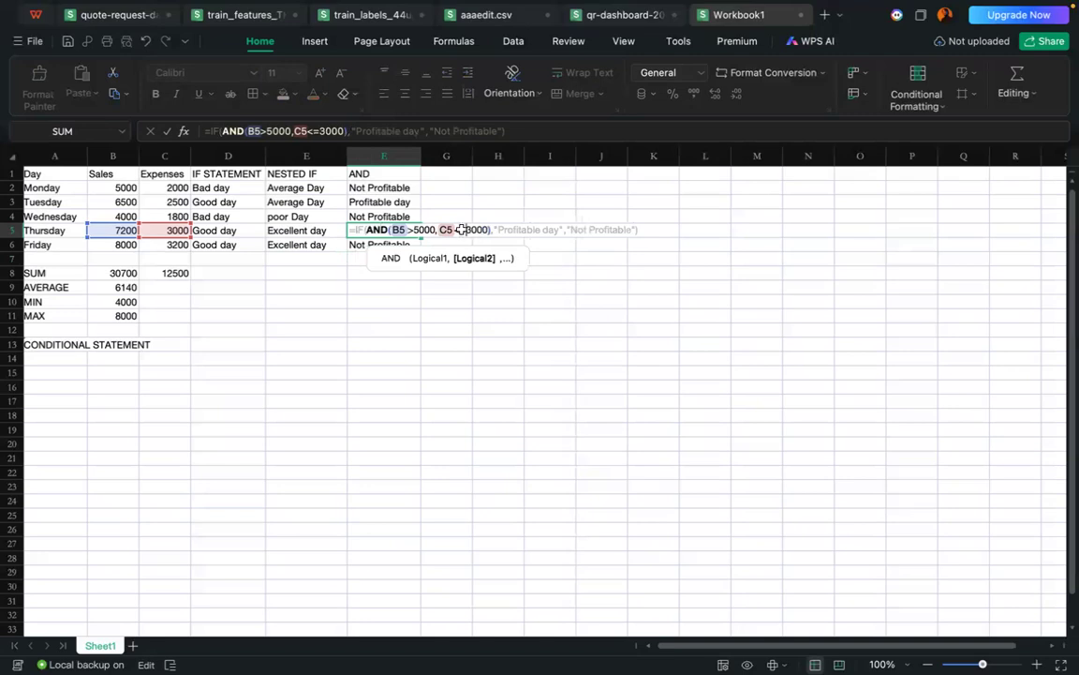
key("Return")
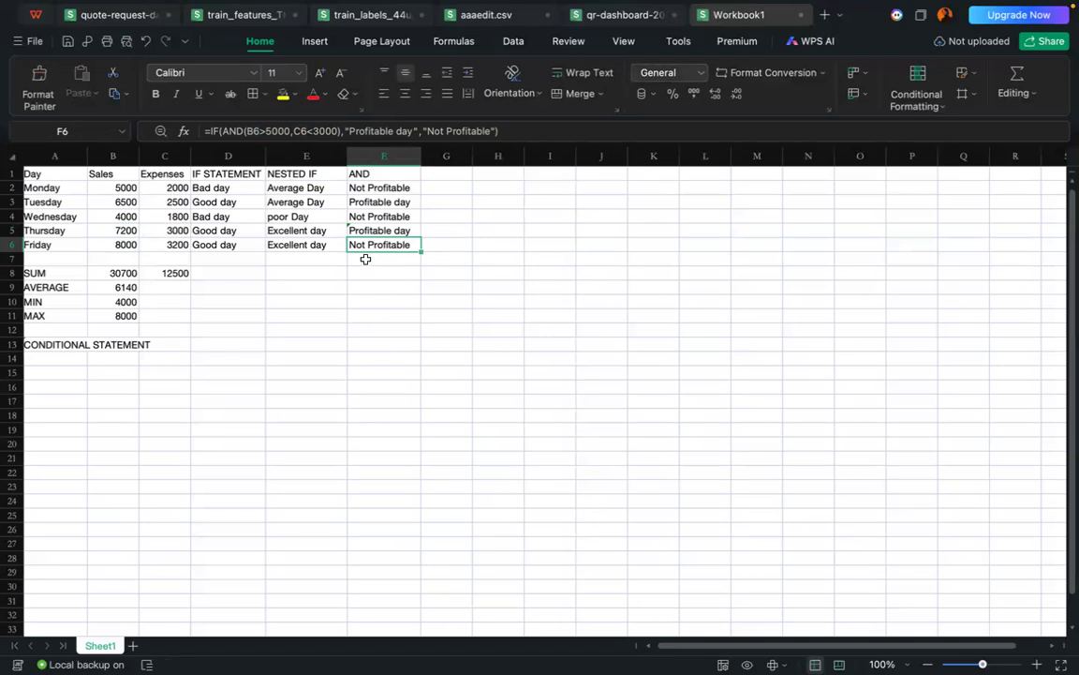
Step: Restore the expenses condition in the F5 formula to C5<3000
double_click(398, 229)
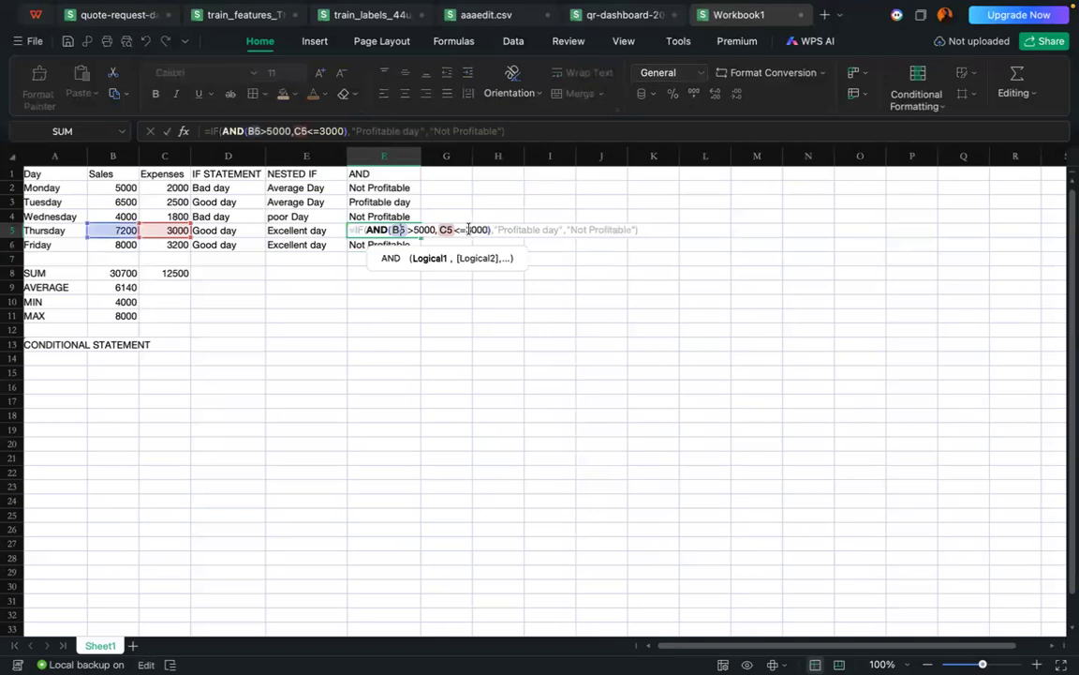
left_click(467, 230)
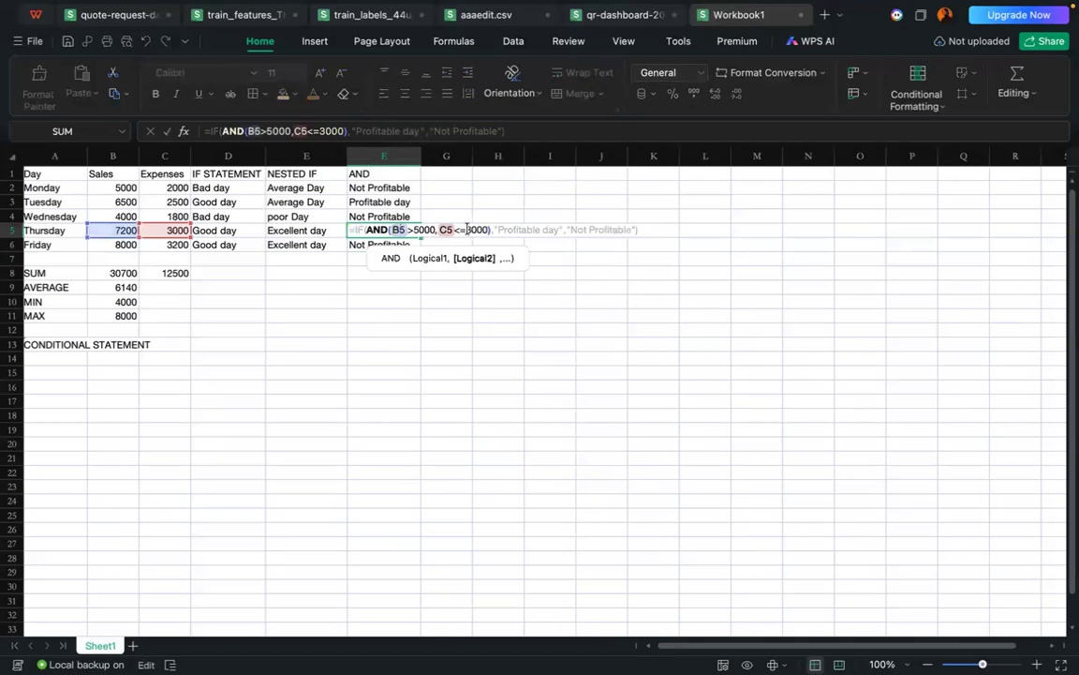
key("BackSpace")
key("Return")
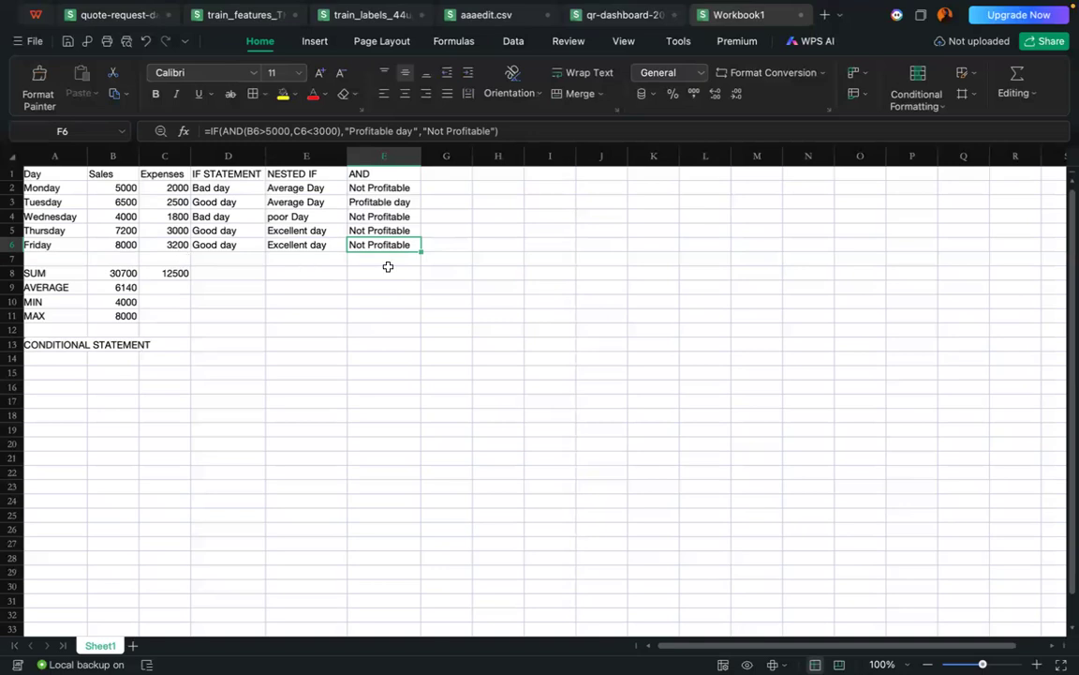
Step: Enter the column heading "OR" in G1
left_click(442, 172)
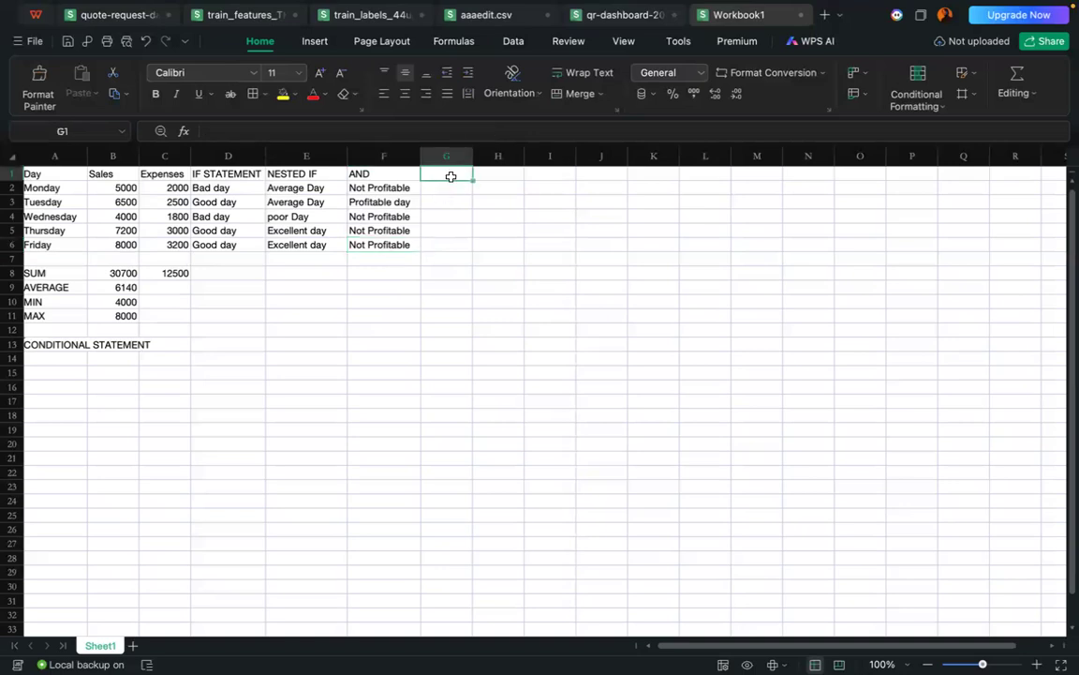
type("OR")
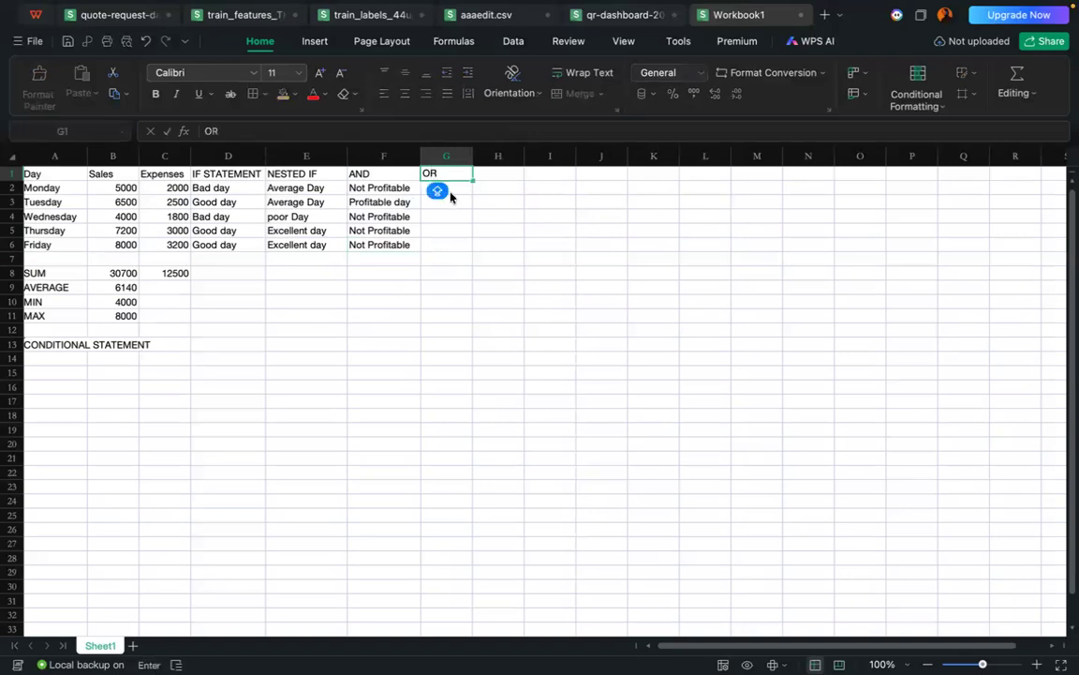
left_click(457, 188)
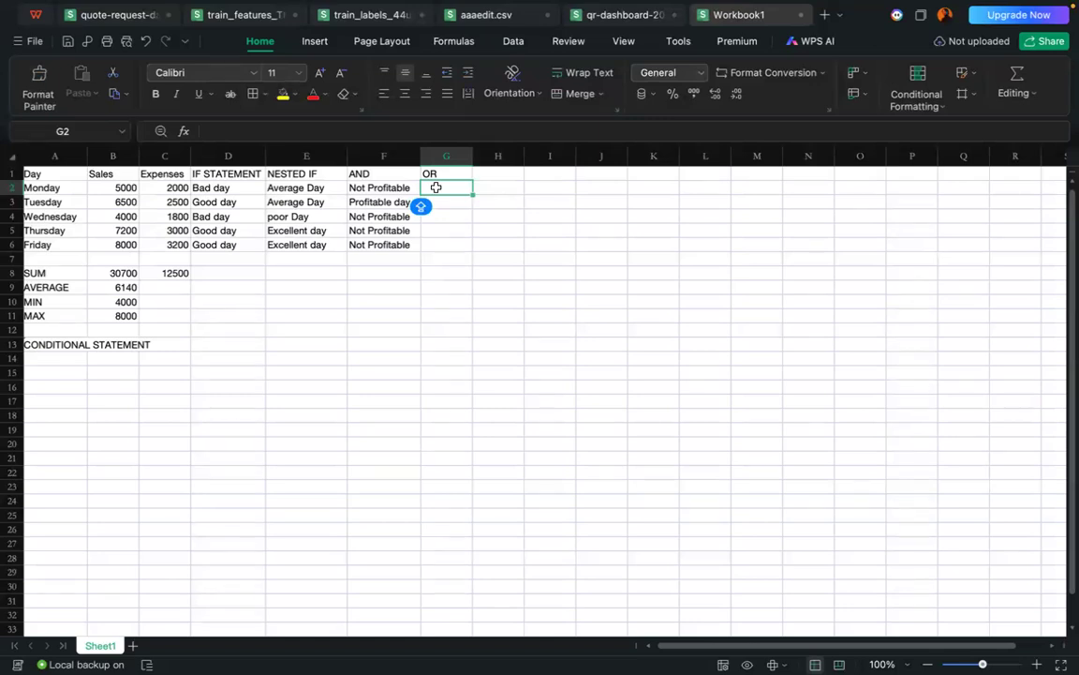
Step: Start an IF formula in G2 with an OR function nested as its logical test
type("=")
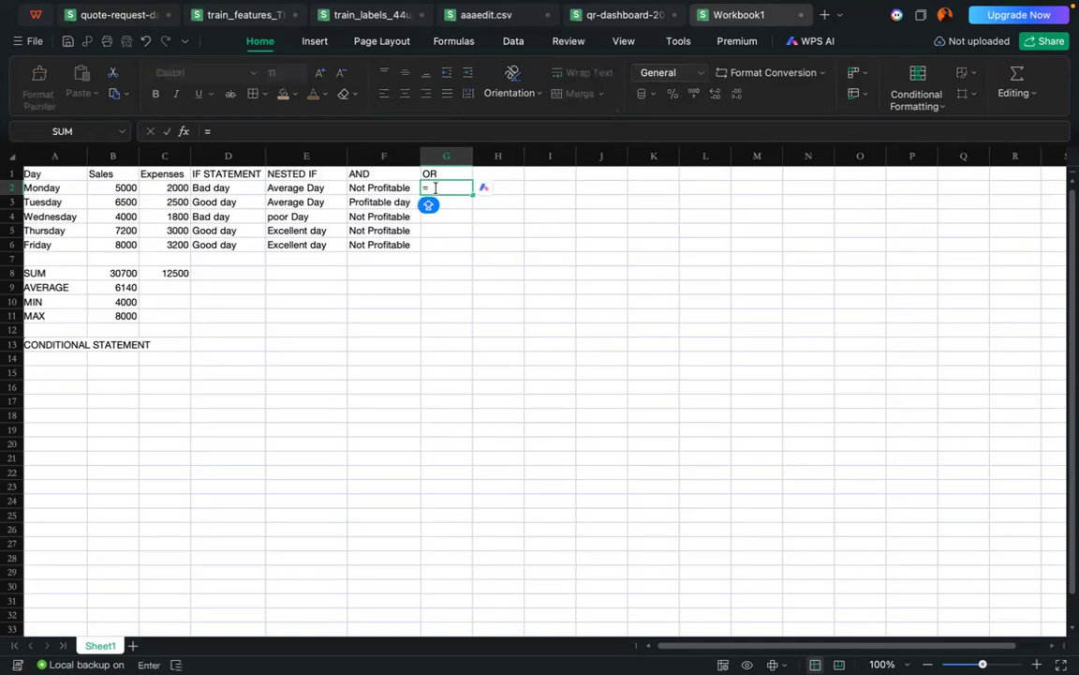
type("IF")
left_click(459, 209)
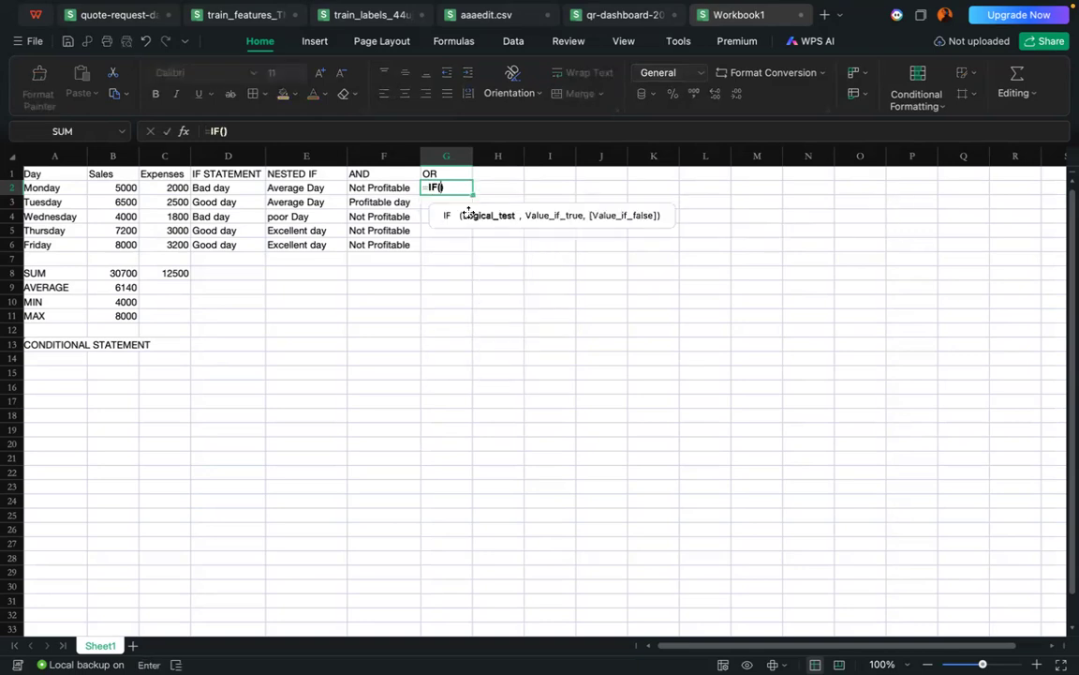
key("Caps_Lock")
type("OR")
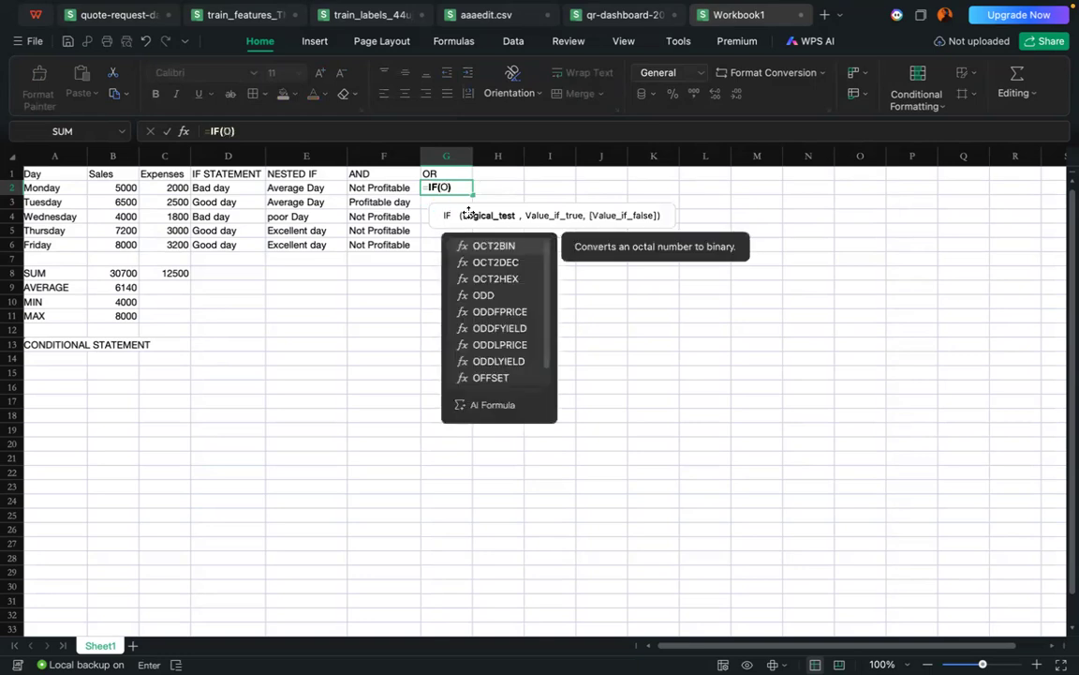
left_click(474, 245)
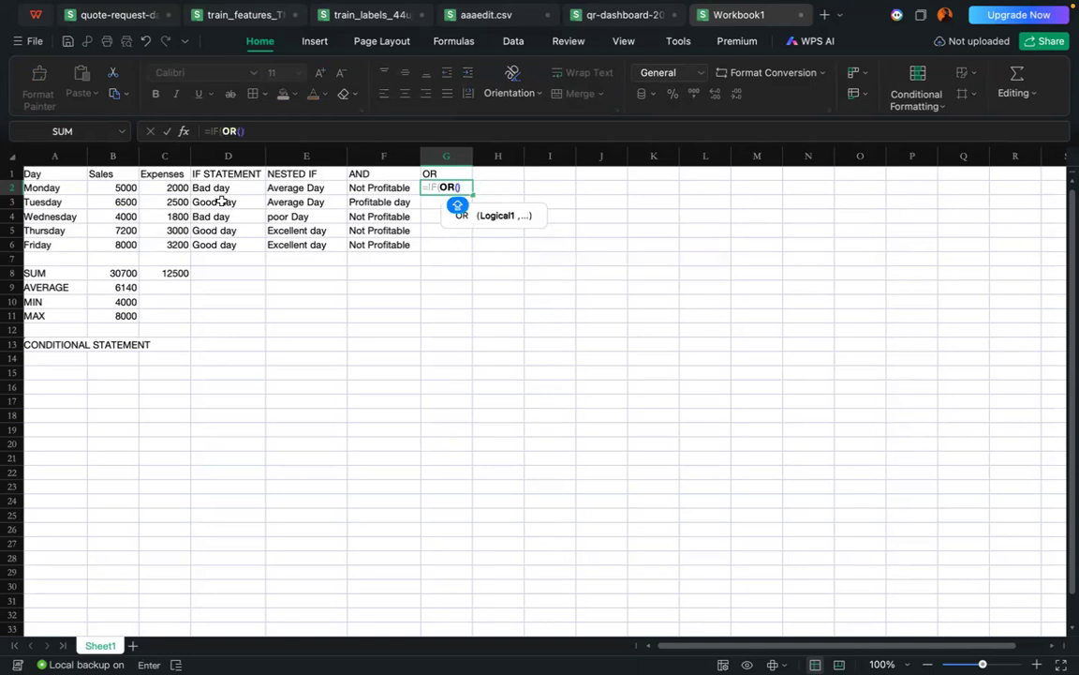
Step: Give the OR function in G2 the conditions B2>7000 and C2<2000
left_click(102, 190)
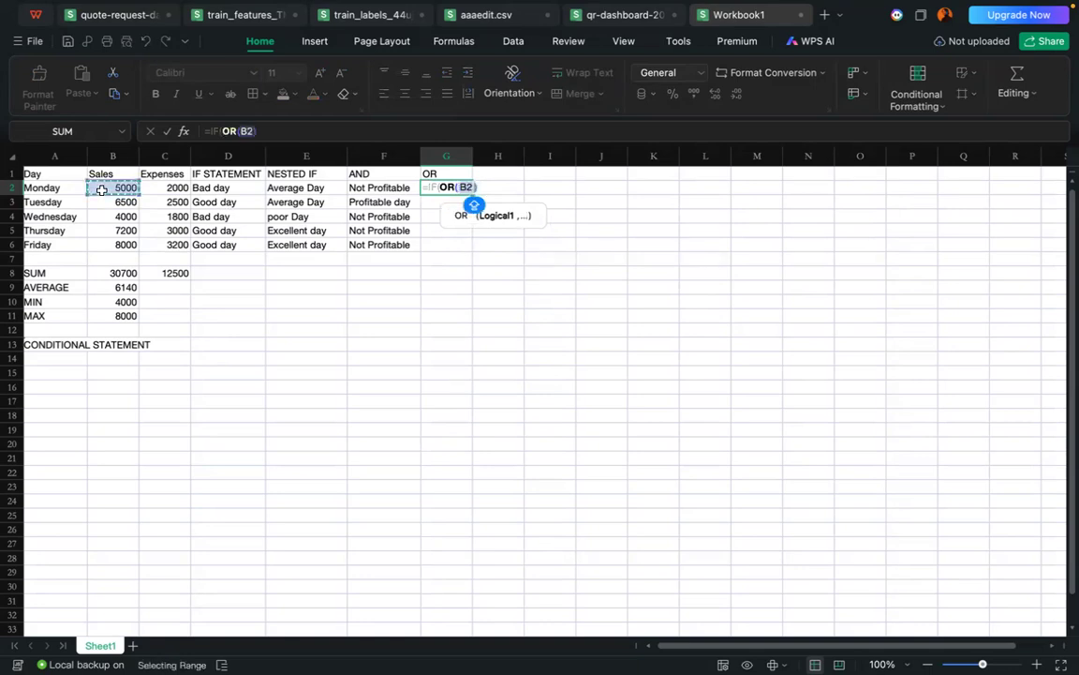
type(">")
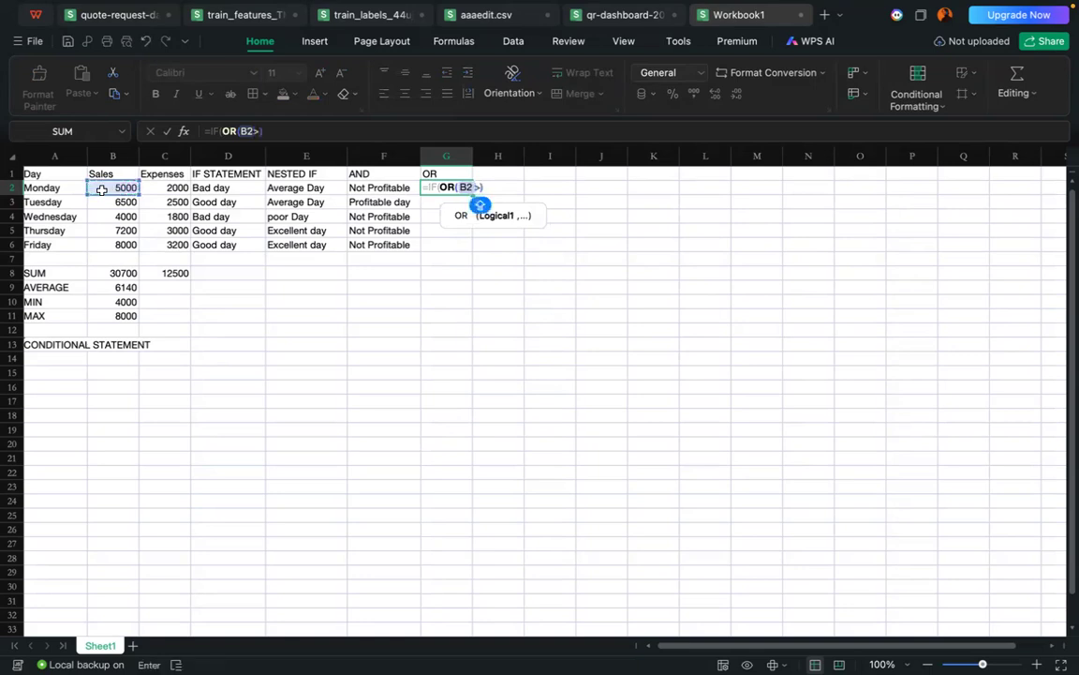
type("7000")
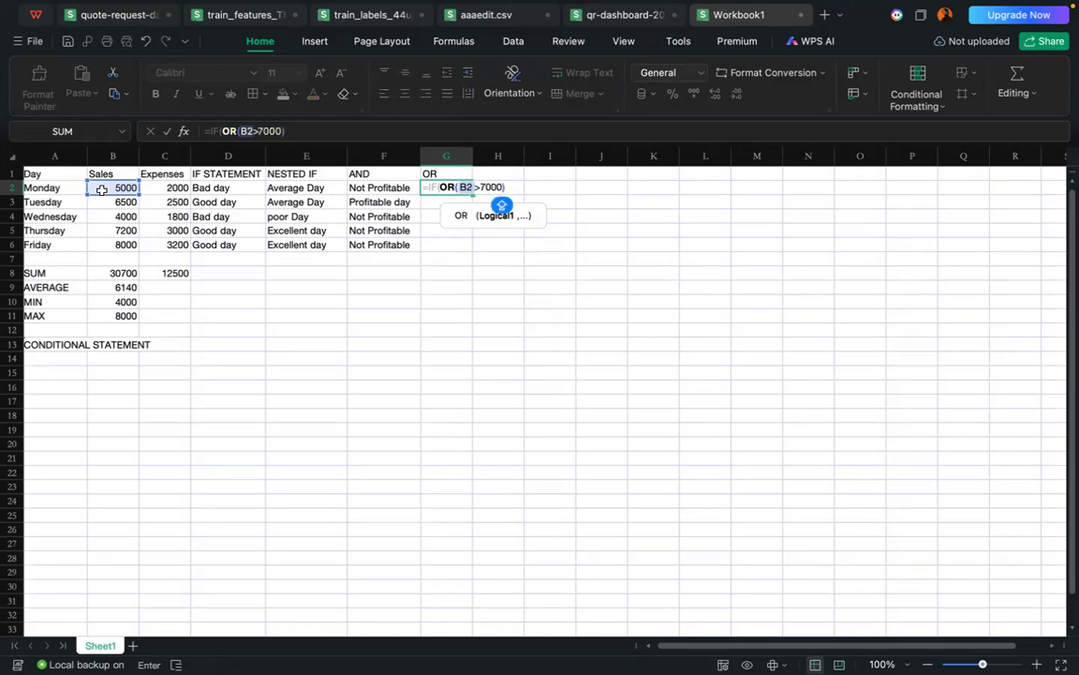
type(",")
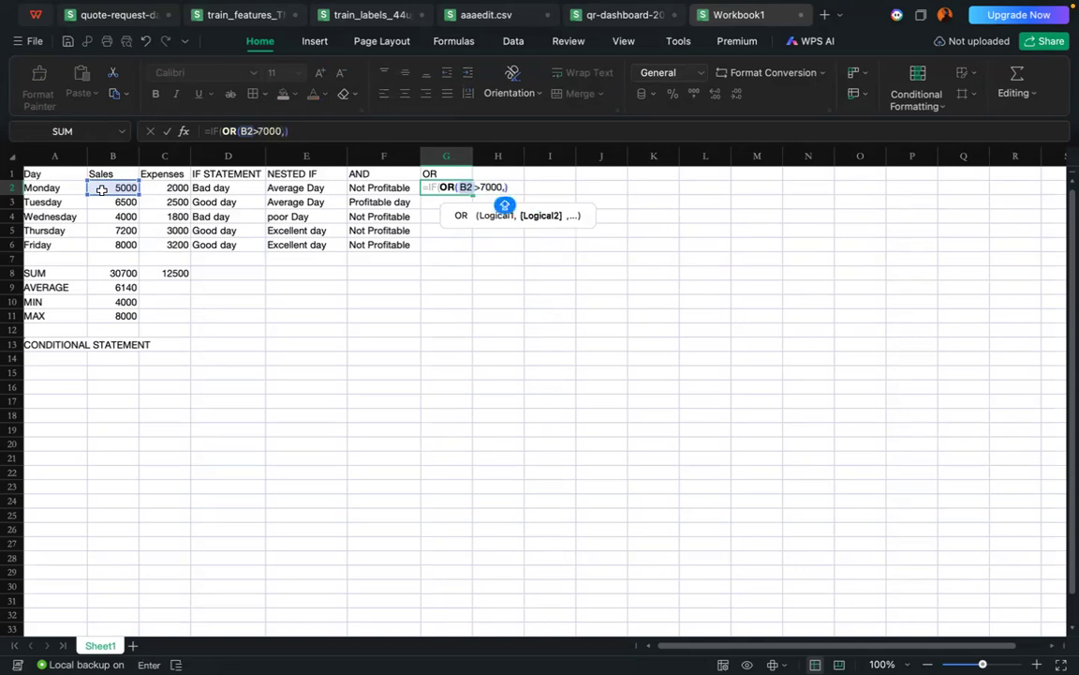
left_click(164, 188)
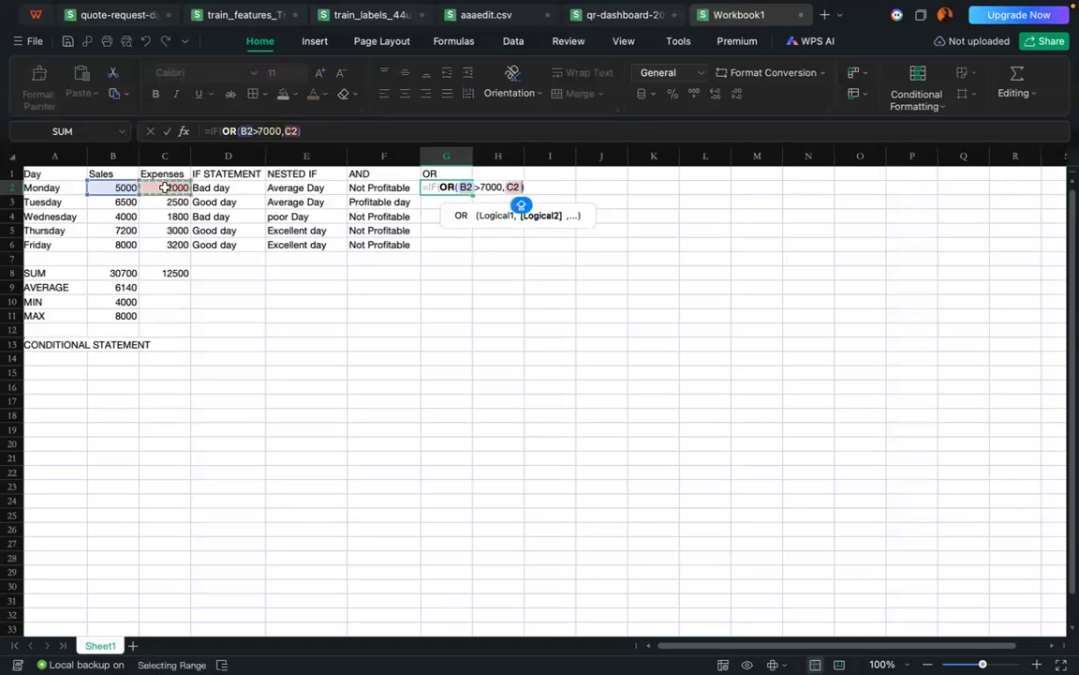
type("<2000)")
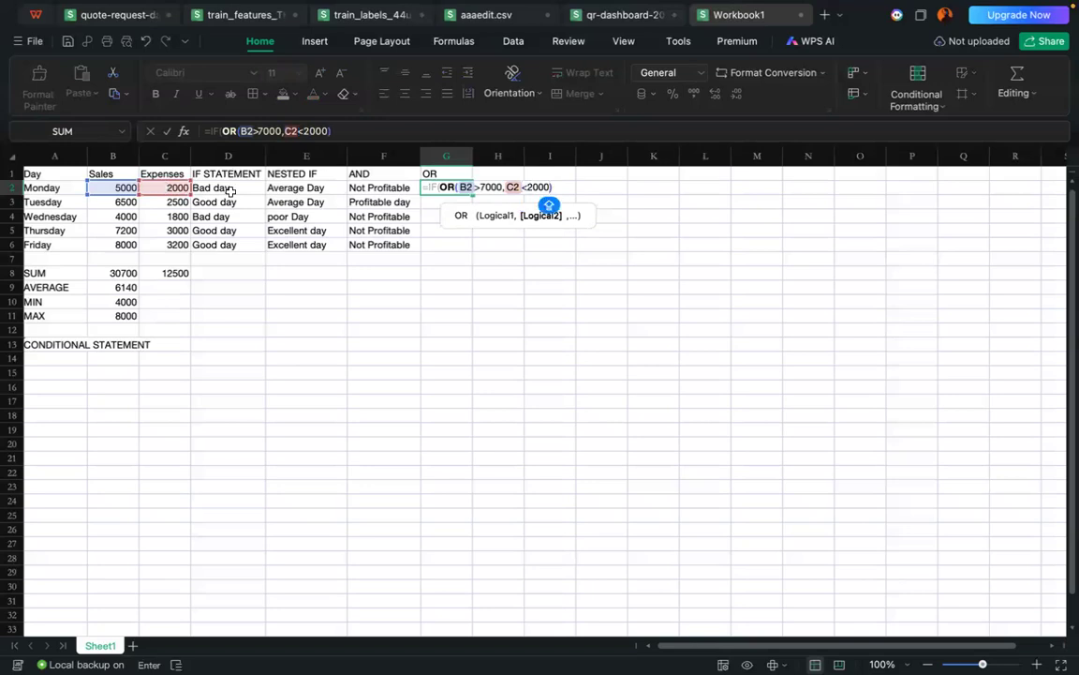
Step: Add "Special day" as the value if true in the G2 IF formula
left_click(554, 186)
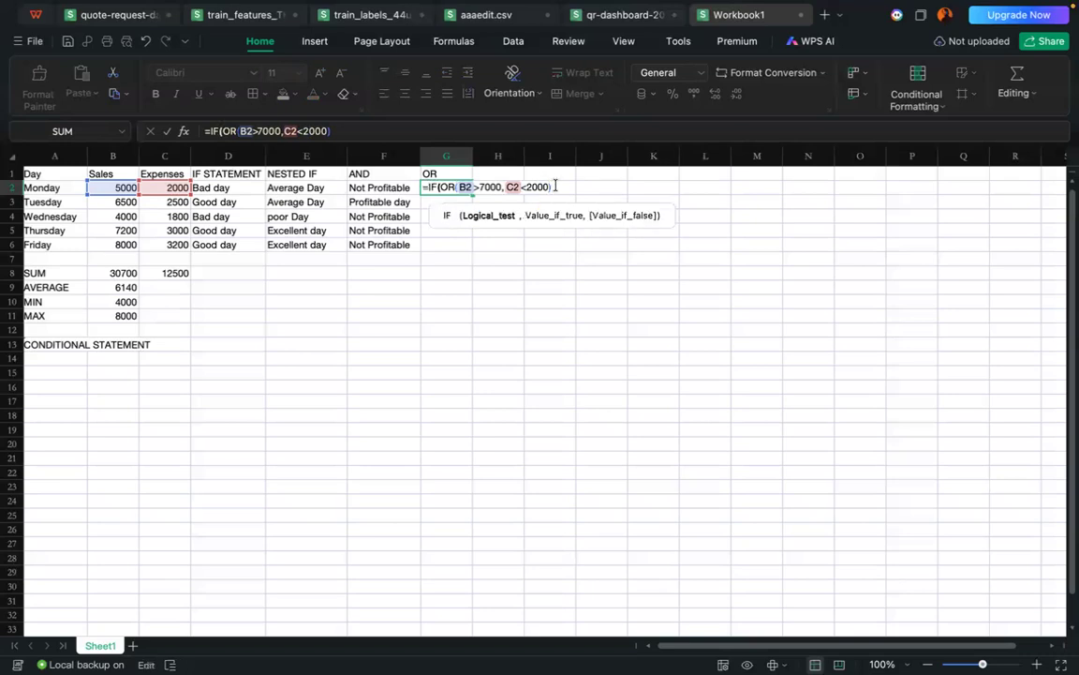
type(",")
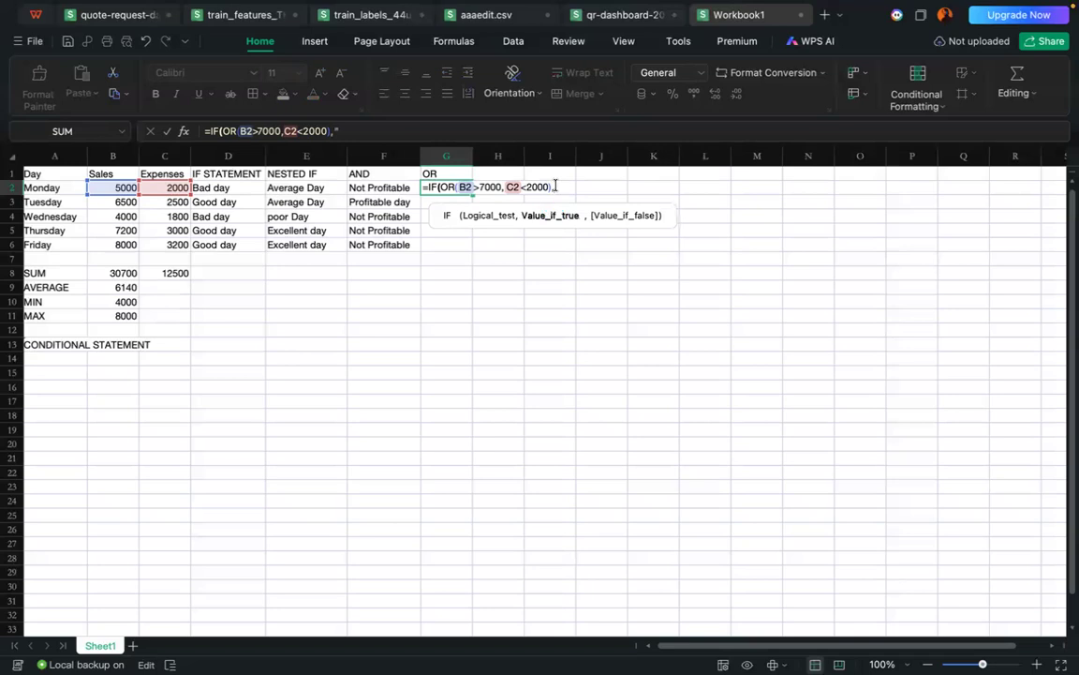
type("\"SPECIL")
key("BackSpace")
key("BackSpace")
key("BackSpace")
key("BackSpace")
key("BackSpace")
key("BackSpace")
type("special day")
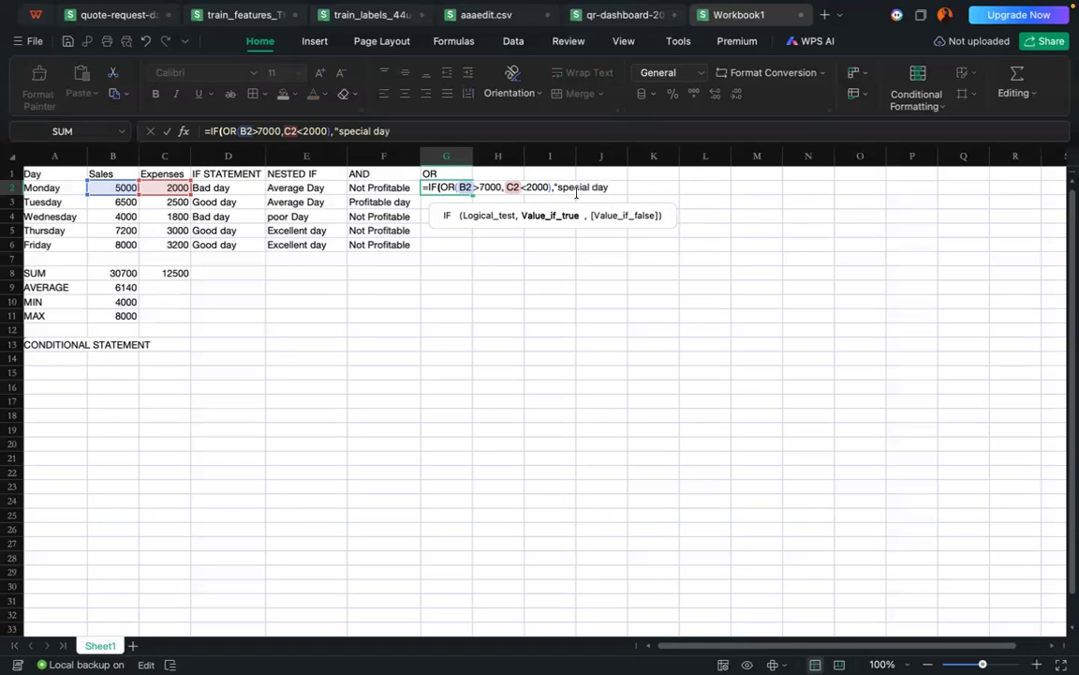
left_click(565, 187)
key("BackSpace")
type("S")
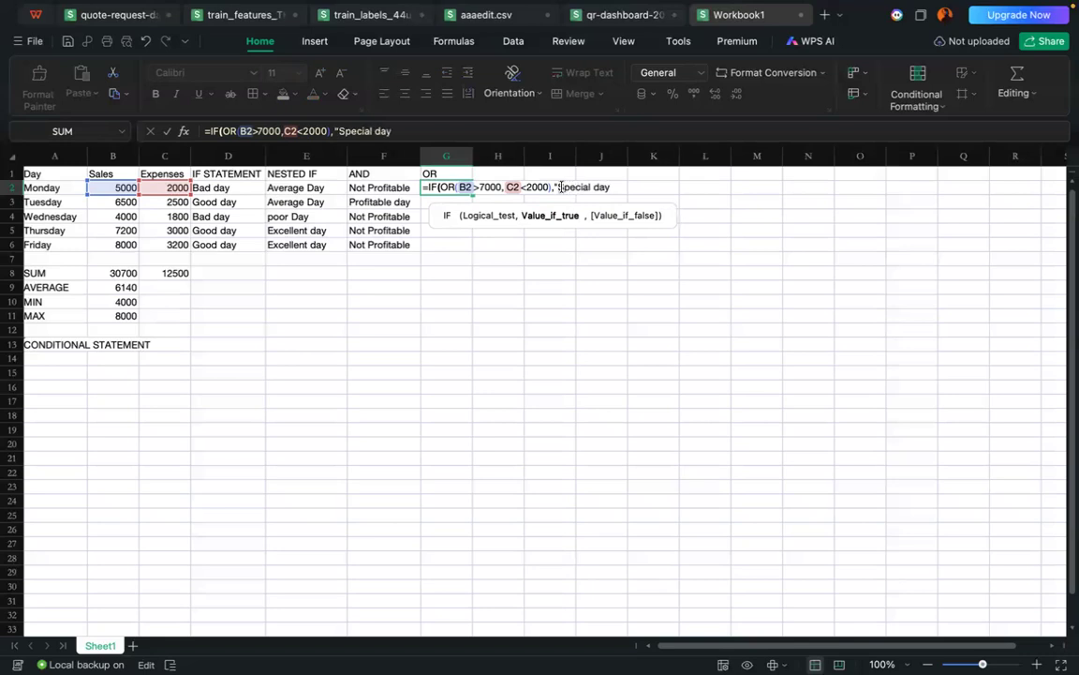
left_click(610, 188)
type(",")
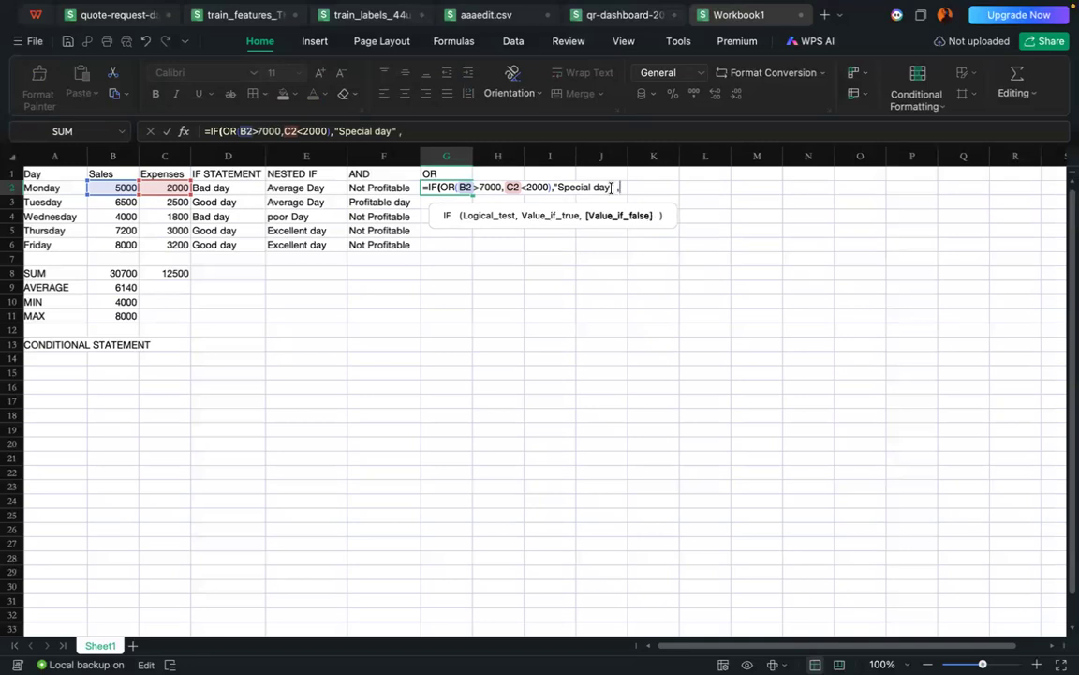
type(" \"Normal day\")")
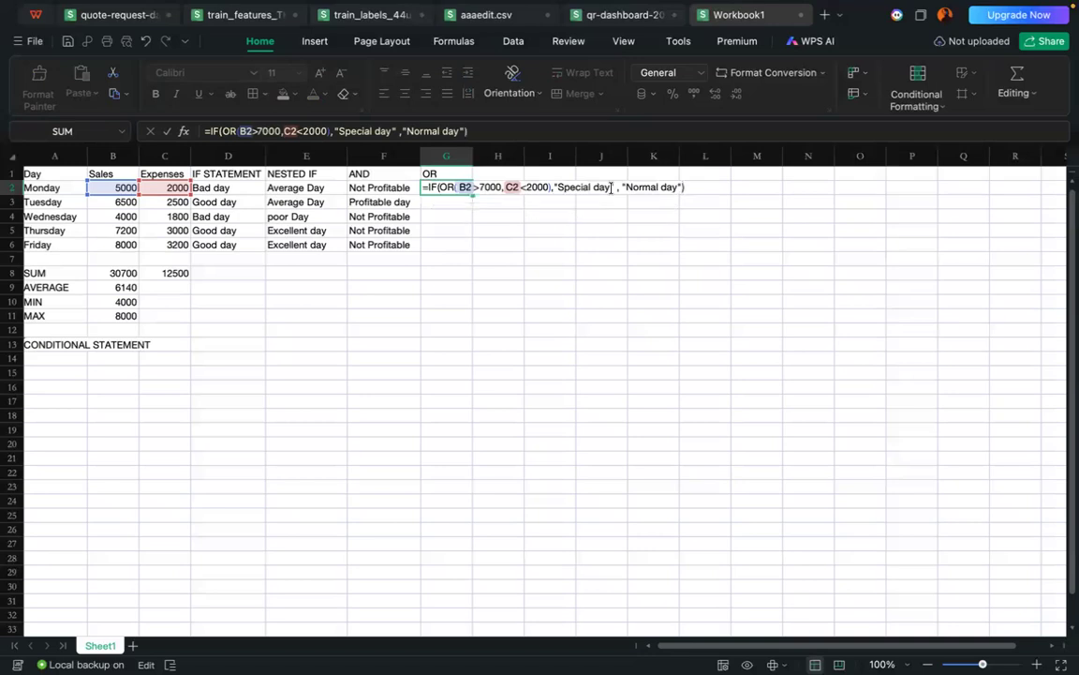
Step: Complete the G2 formula with "Normal day" as the value if false
key("Return")
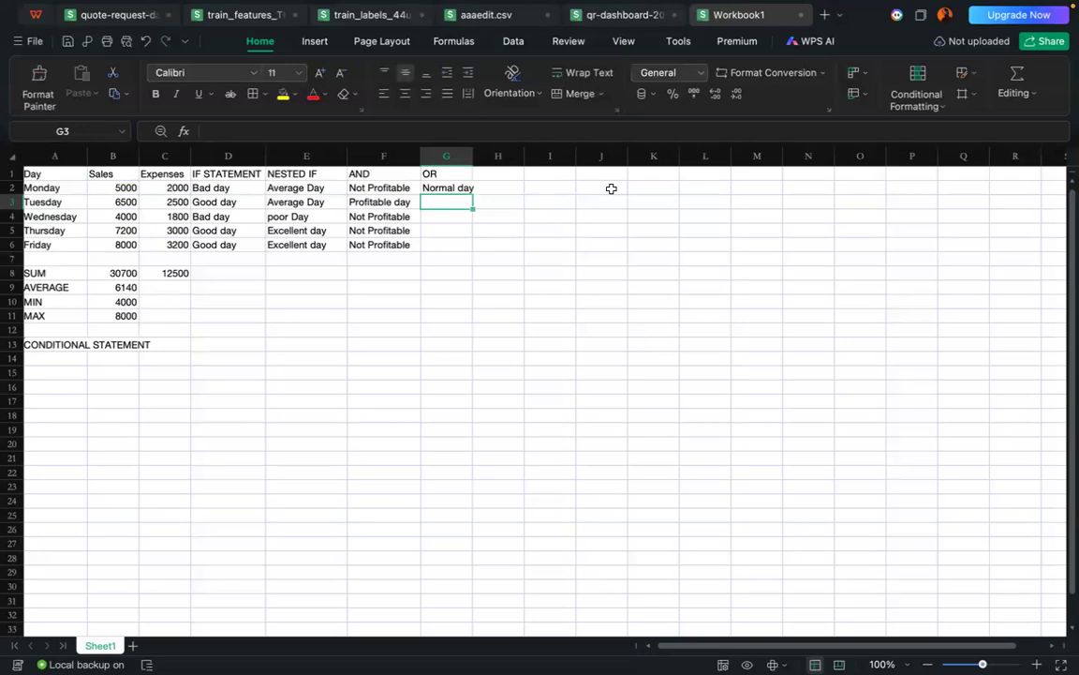
Step: Widen column G to fit the text and fill the G2 formula down through G6
left_click(448, 187)
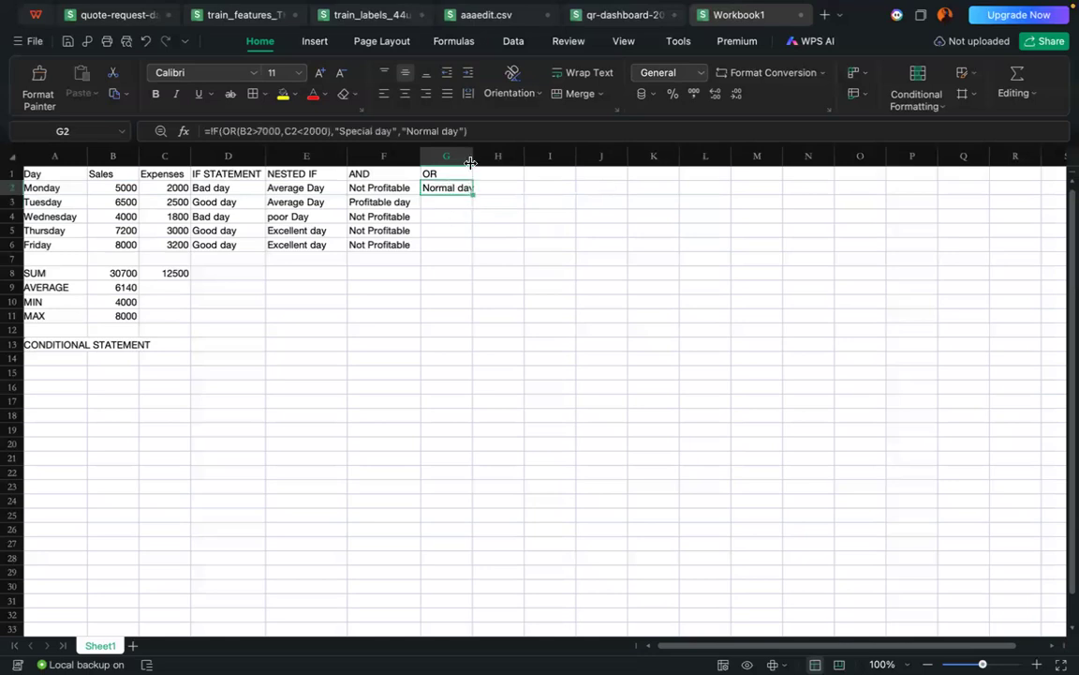
left_click_drag(470, 157, 486, 249)
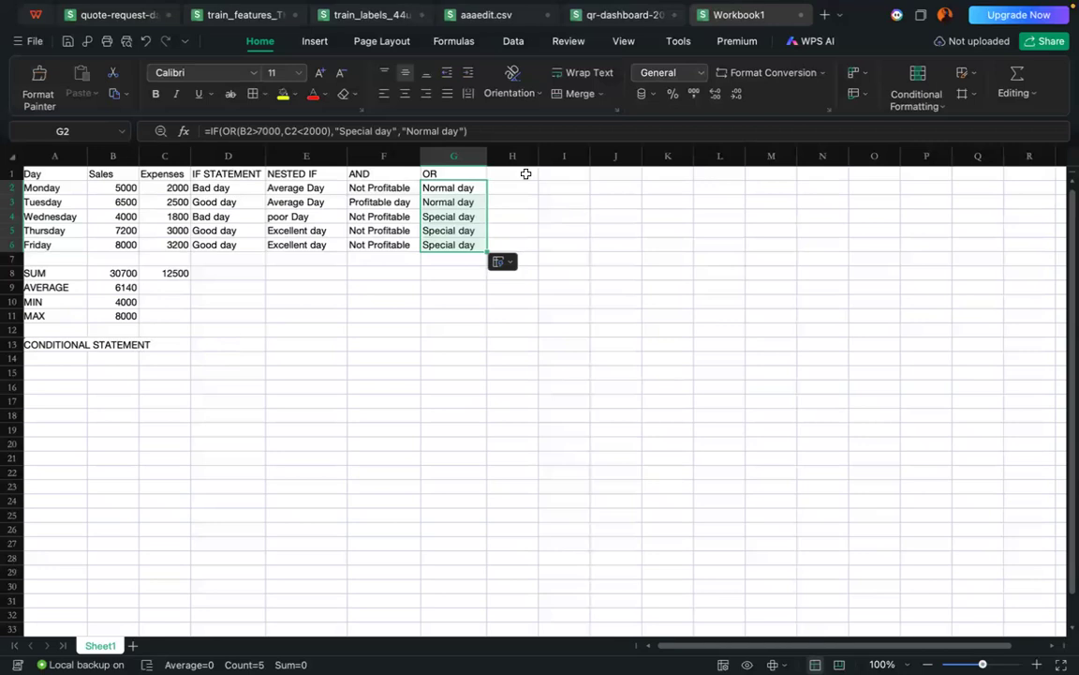
Step: Enter the column heading "Basic Percentage" in H1 and widen column H to fit it
left_click(526, 174)
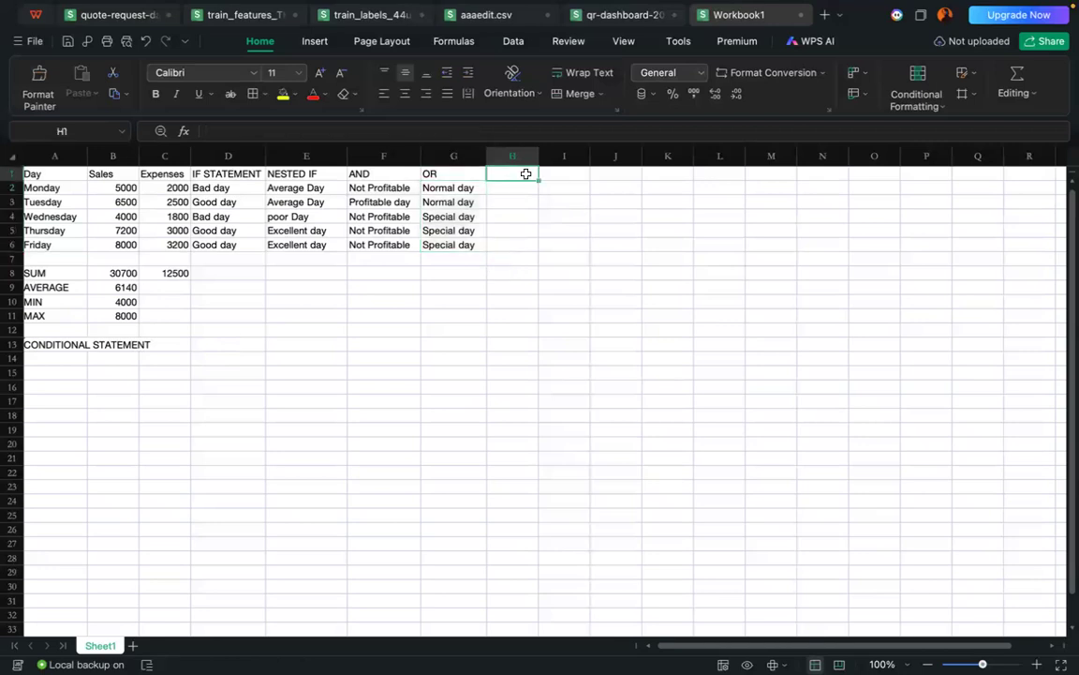
type("Basic Percentage")
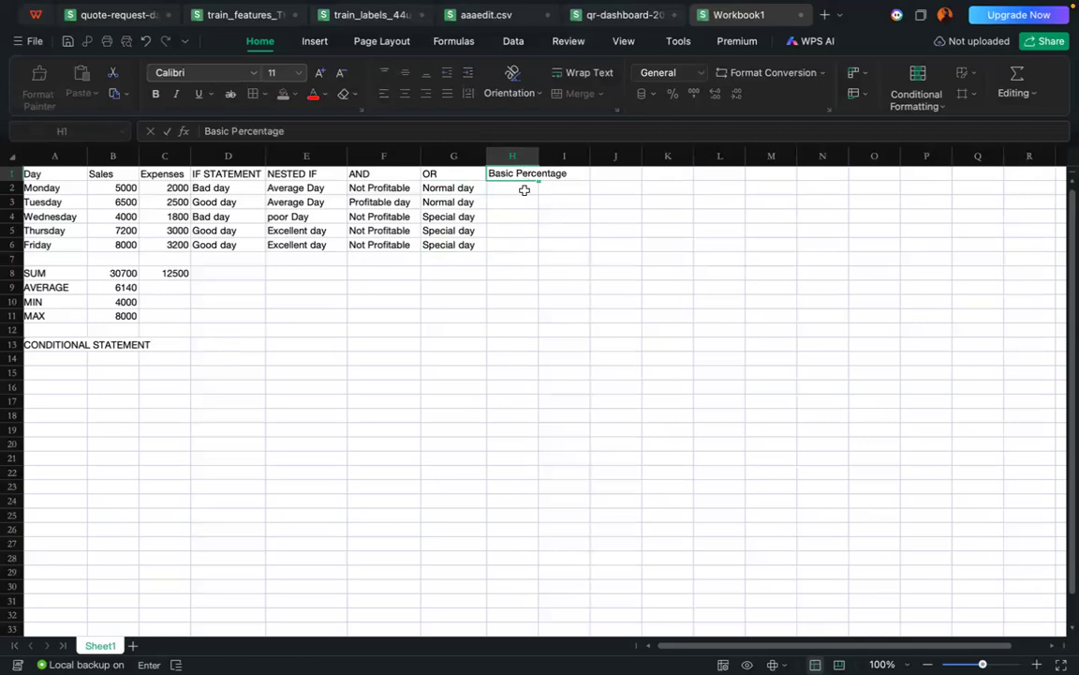
key("Return")
left_click_drag(536, 157, 573, 156)
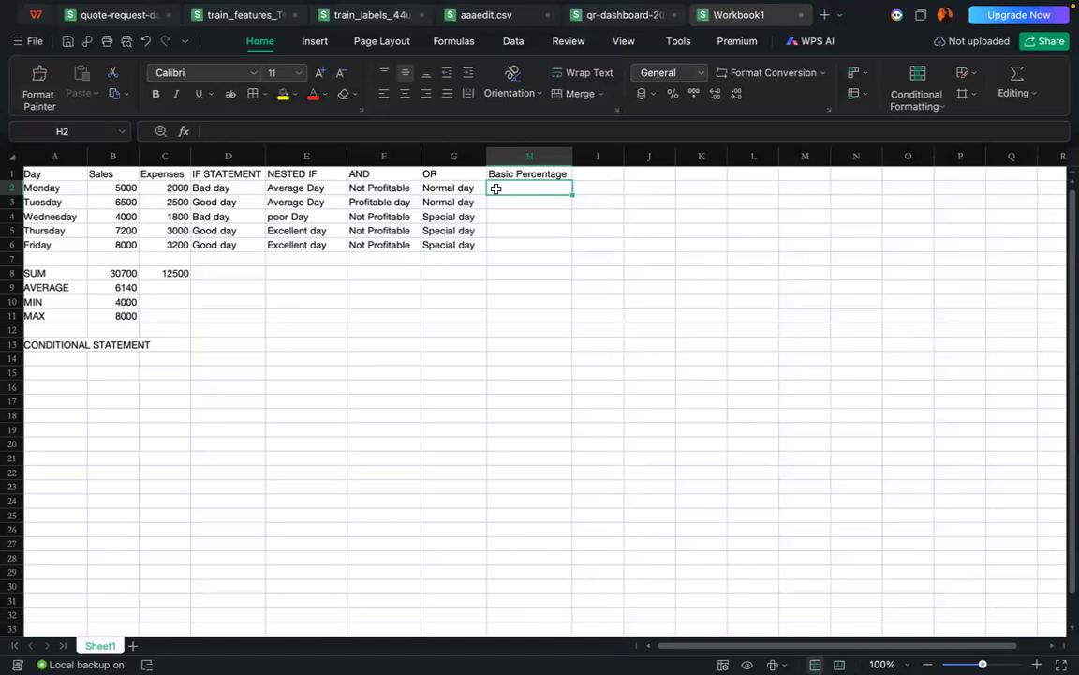
type("=")
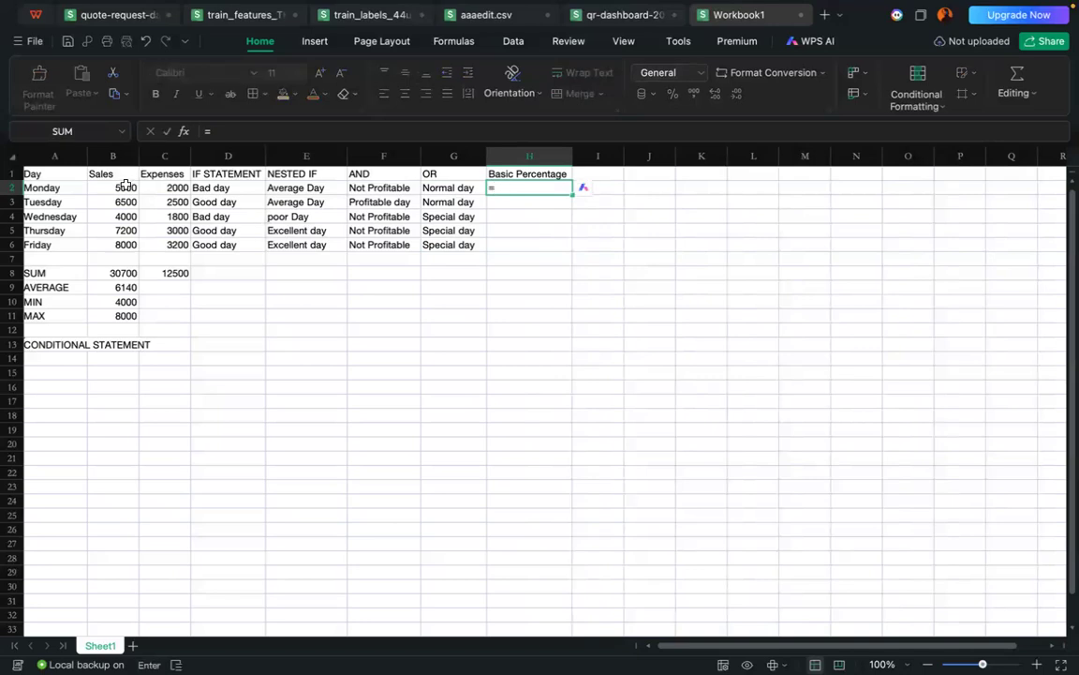
left_click_drag(115, 188, 120, 241)
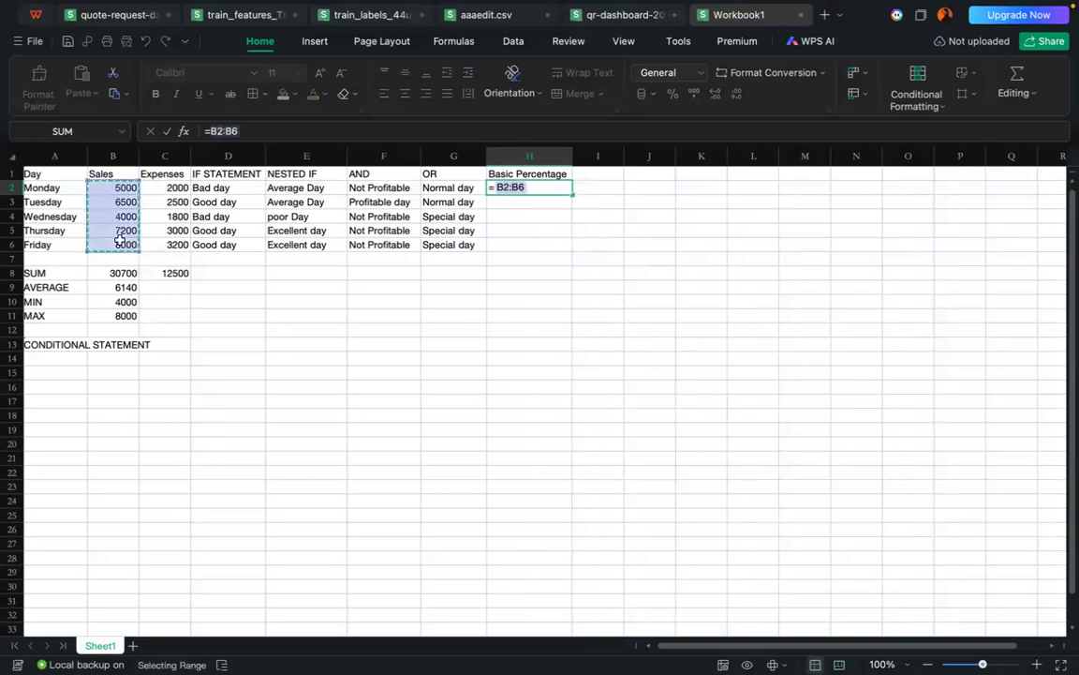
type("/")
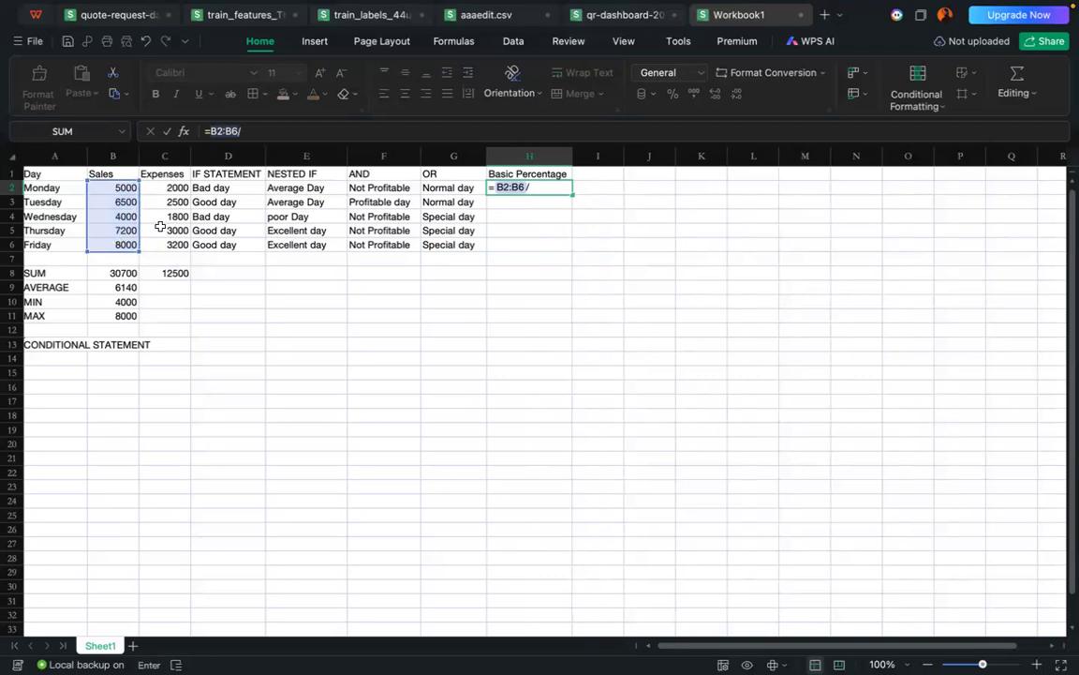
key("BackSpace")
key("BackSpace")
key("BackSpace")
key("BackSpace")
key("BackSpace")
key("BackSpace")
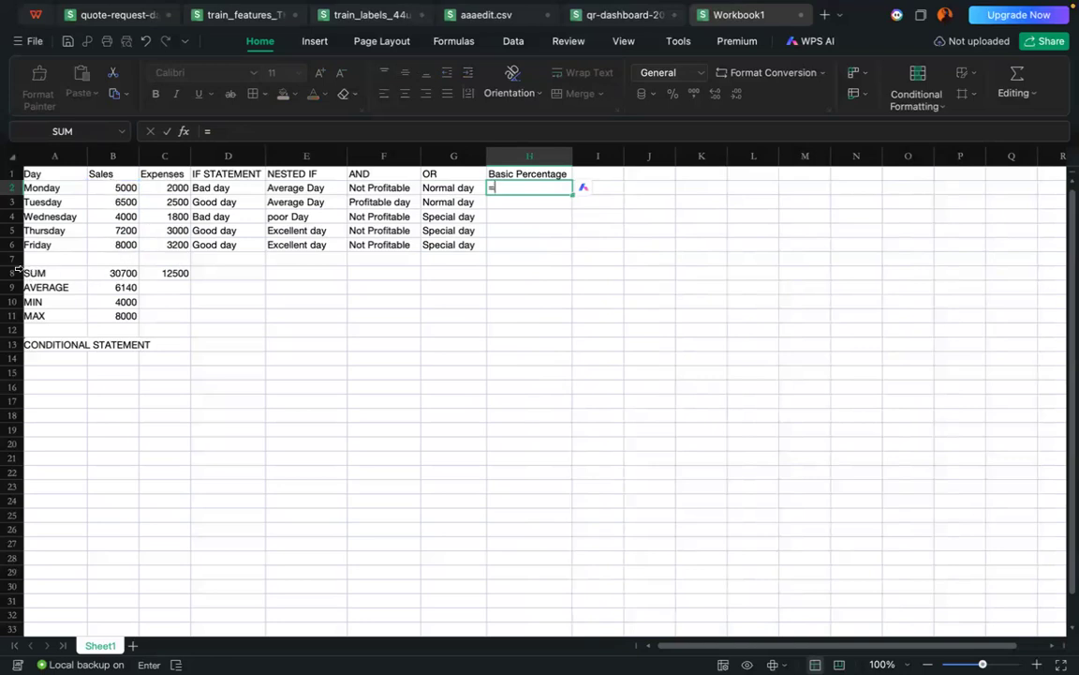
Step: Calculate total expenses as a percentage of total sales in H2 with the formula =C8/B8*100
left_click(165, 275)
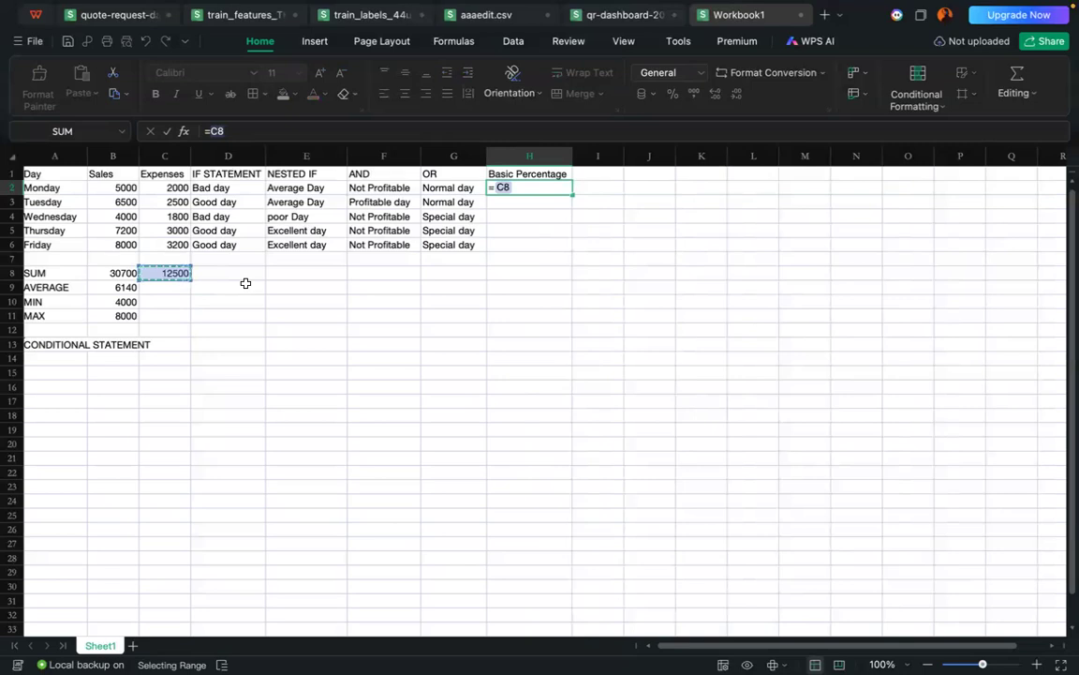
type("/")
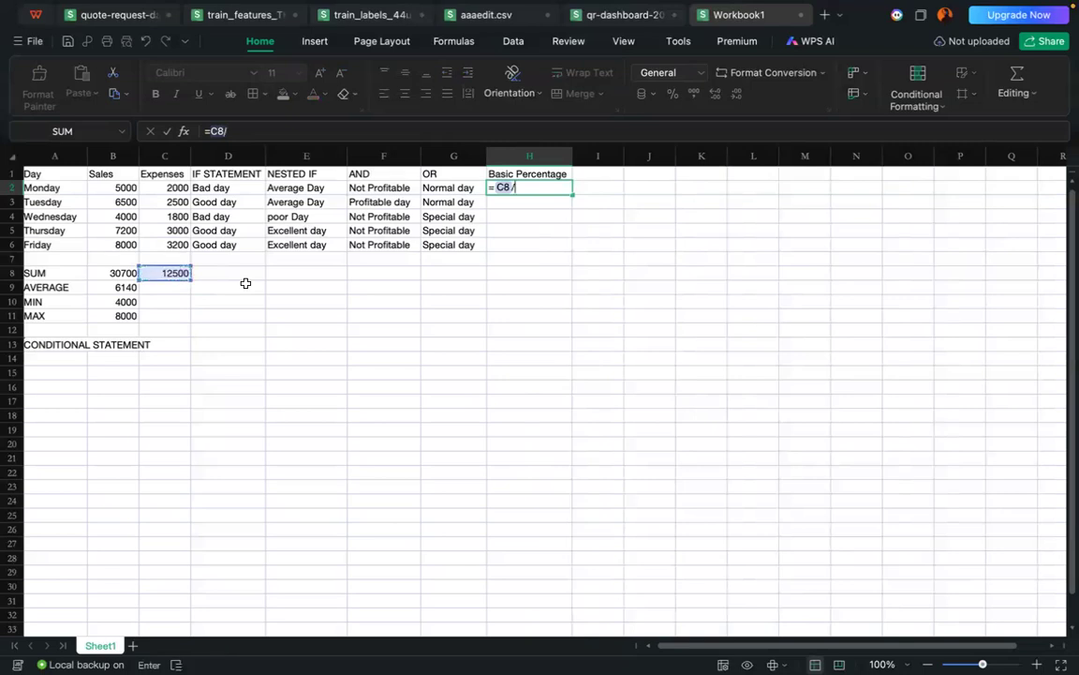
left_click(114, 273)
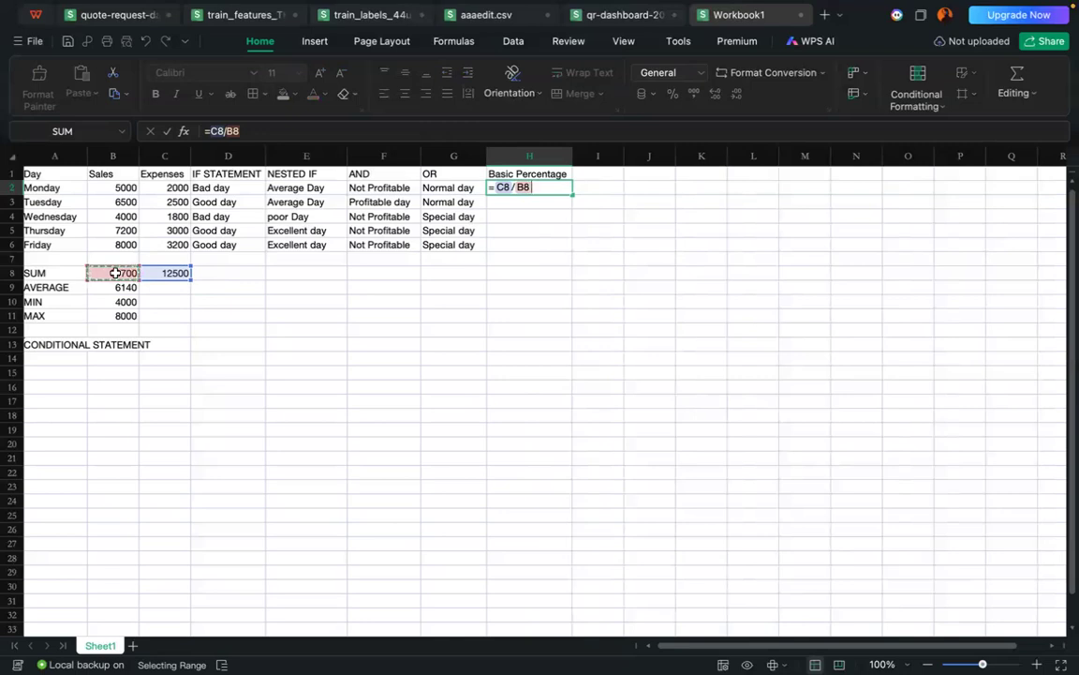
type("*100")
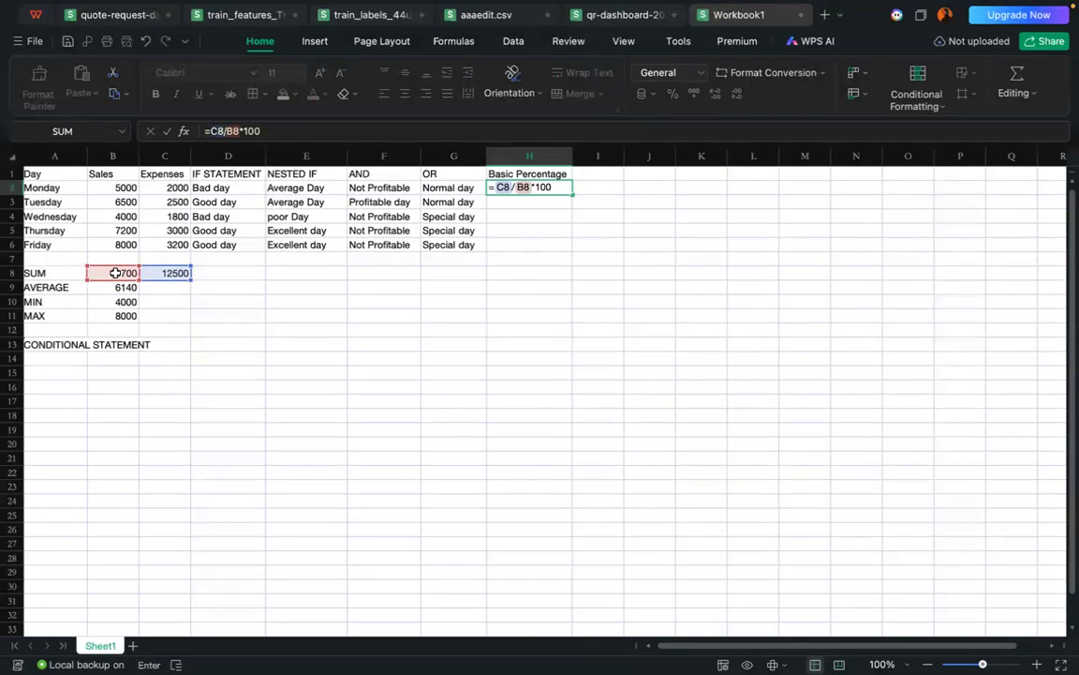
key("Return")
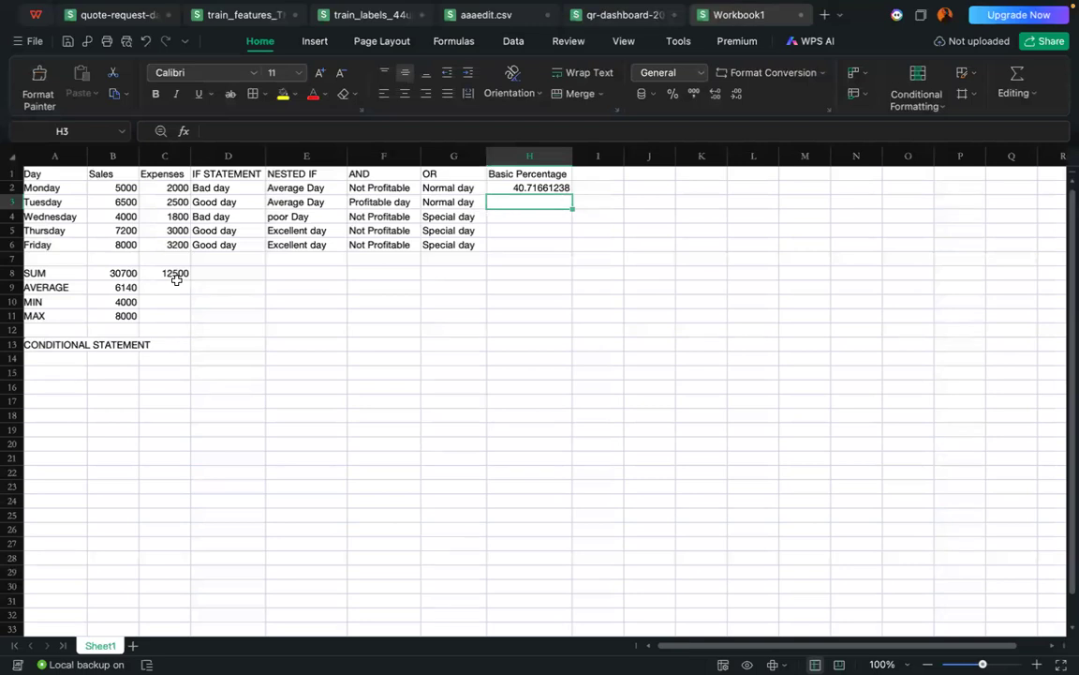
left_click(529, 188)
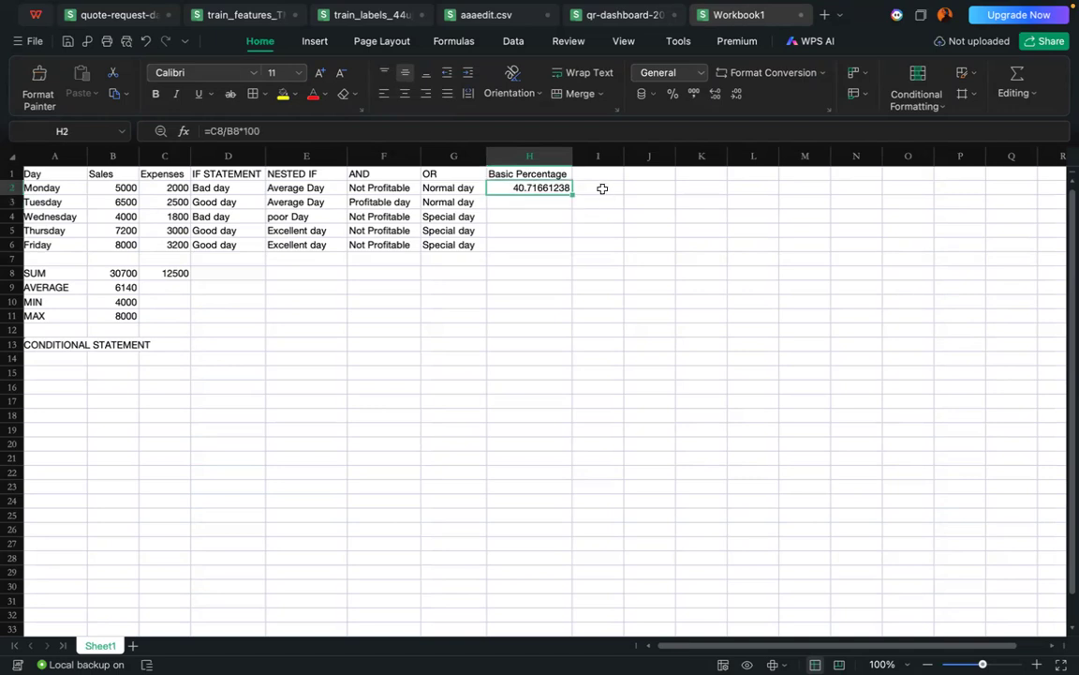
left_click(574, 187)
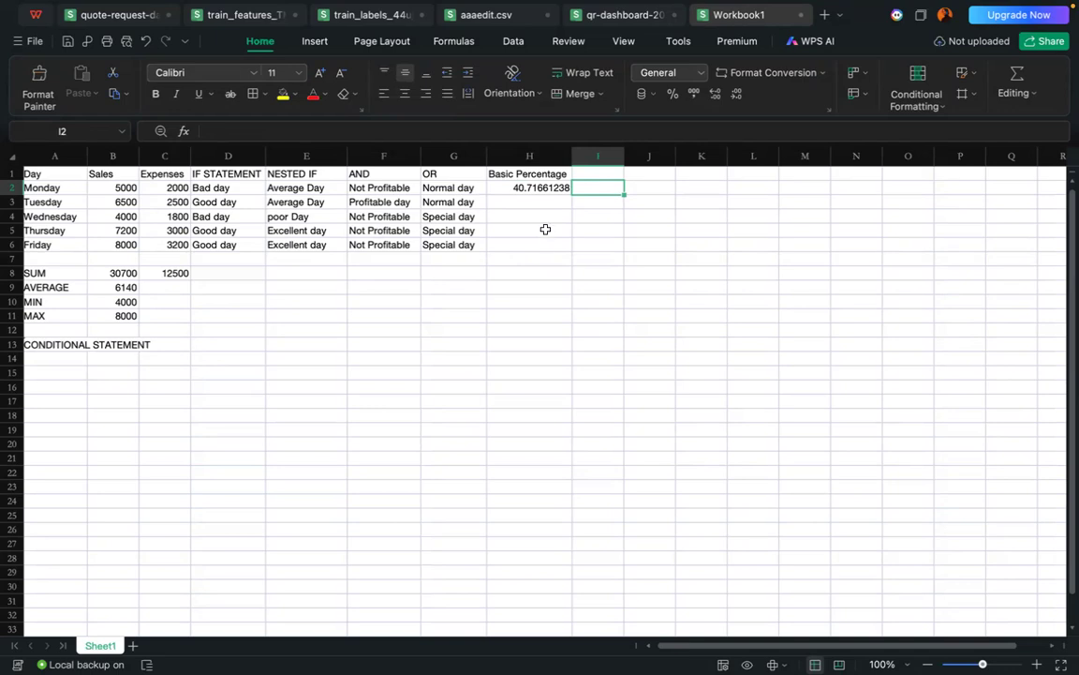
Step: Format column H as Percentage with 1 decimal place
left_click(526, 157)
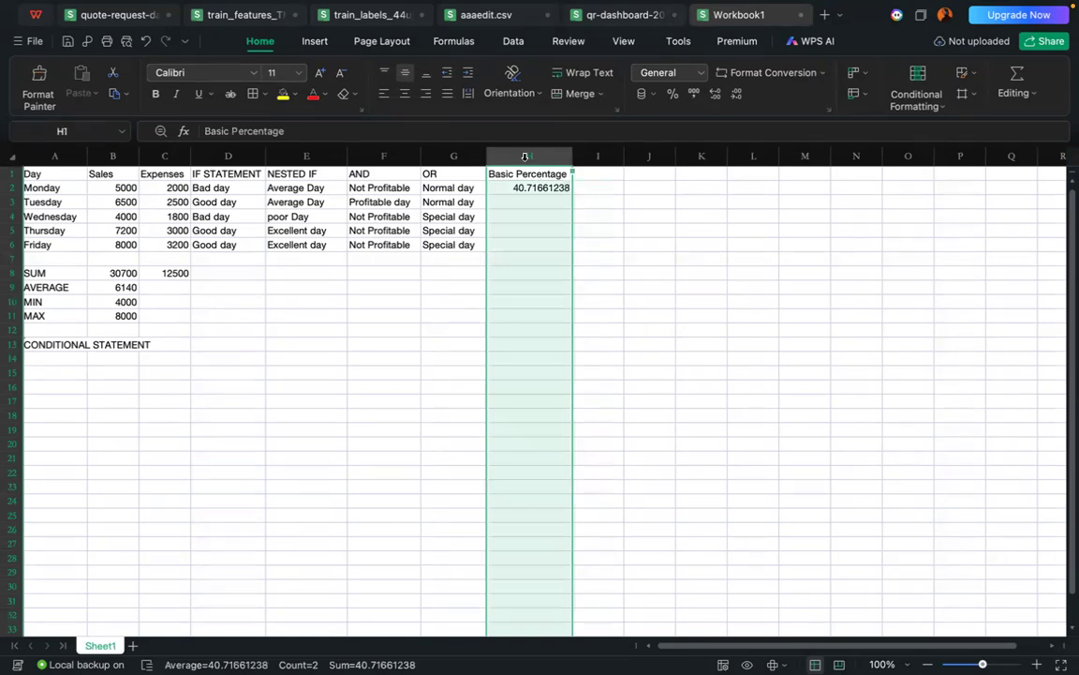
right_click(525, 156)
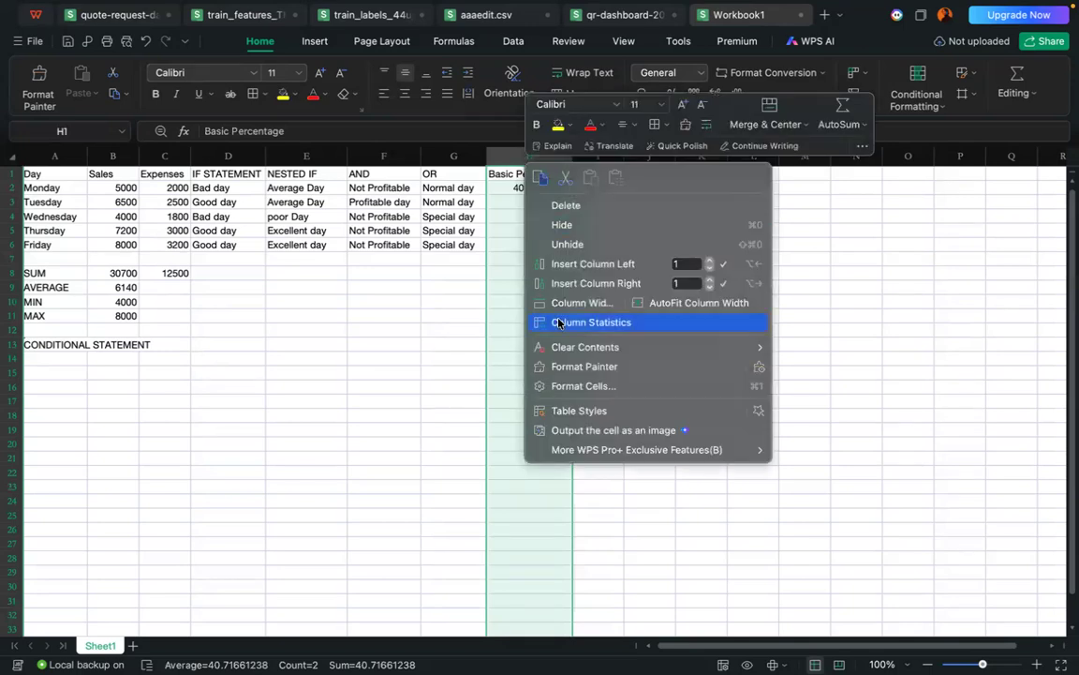
left_click(584, 386)
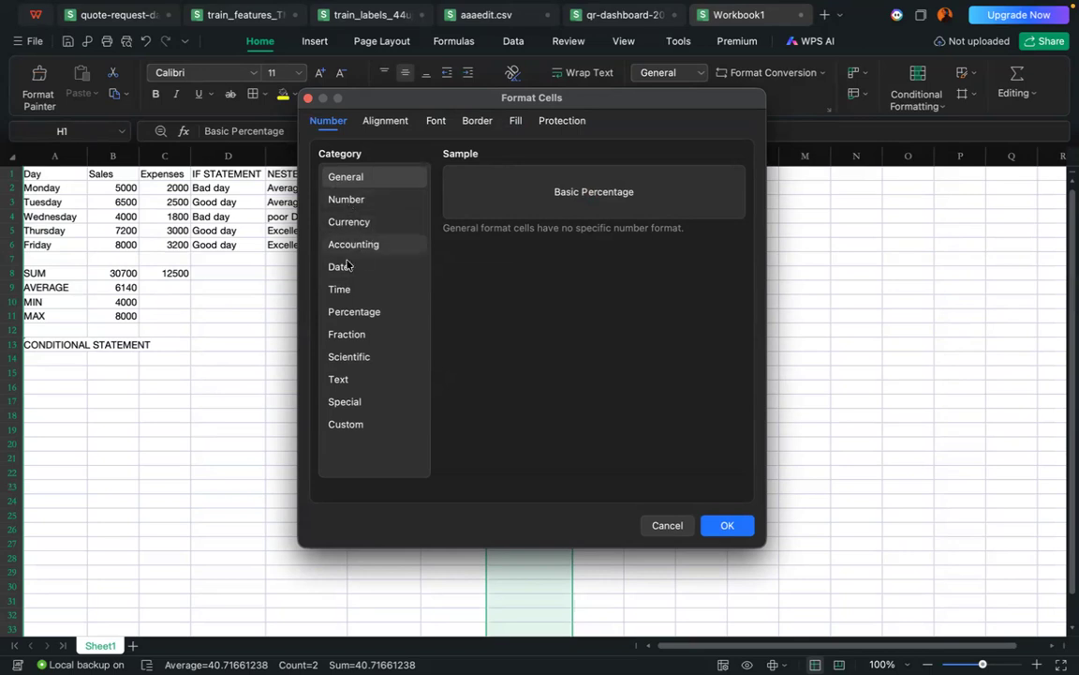
left_click(350, 314)
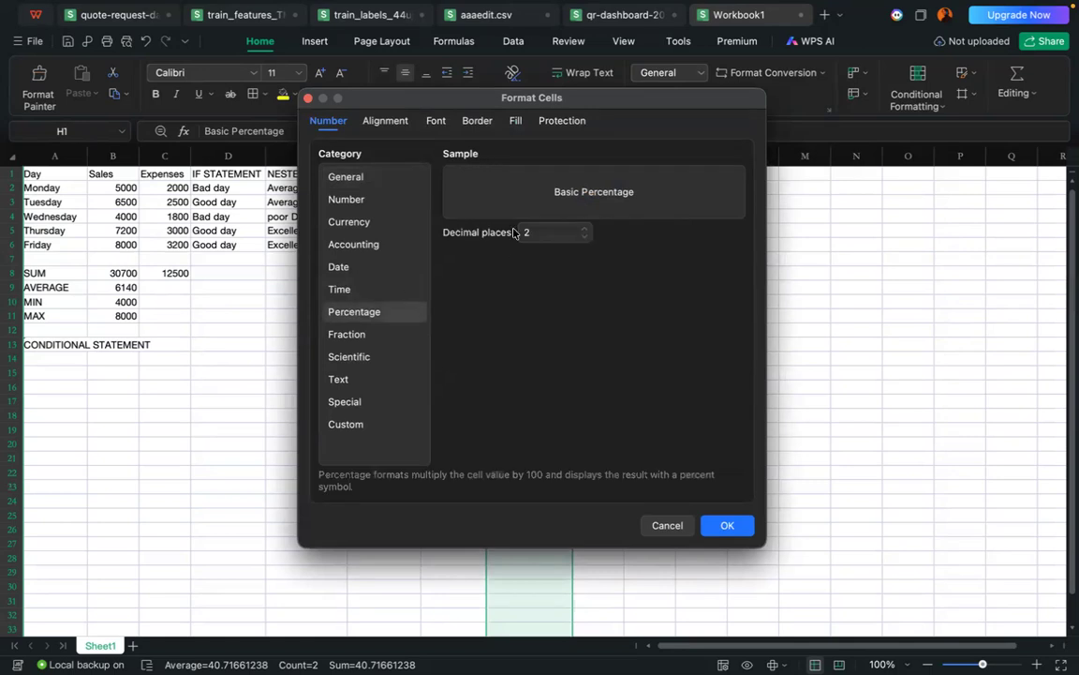
left_click(583, 238)
left_click(729, 526)
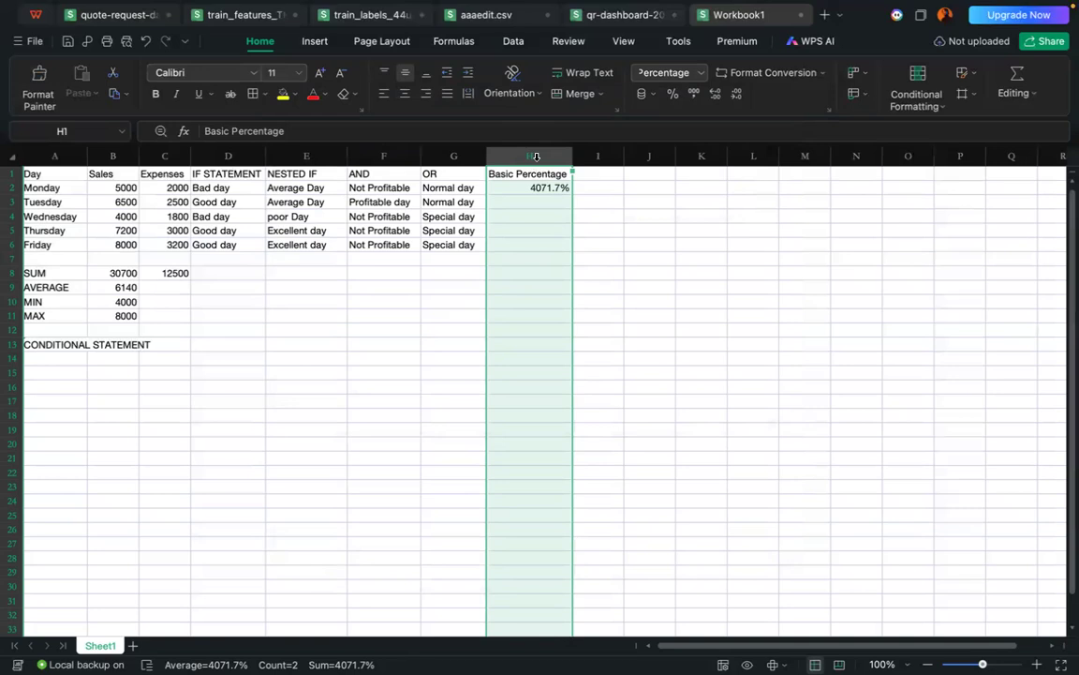
Step: Reduce the percentage format of column H to 0 decimal places
right_click(536, 156)
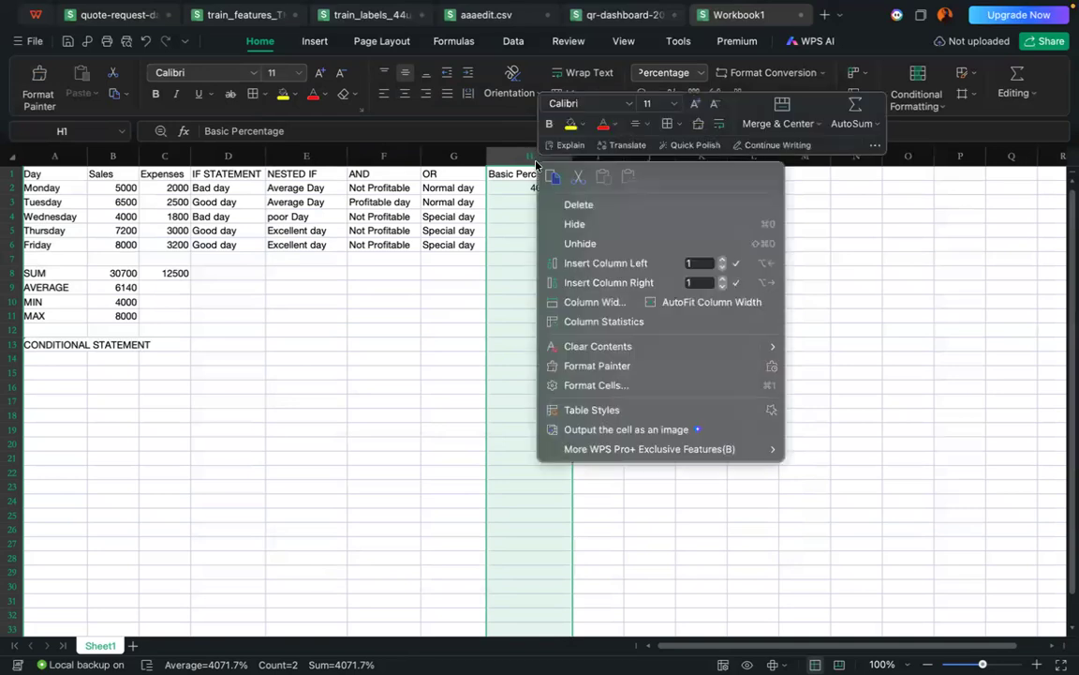
left_click(604, 384)
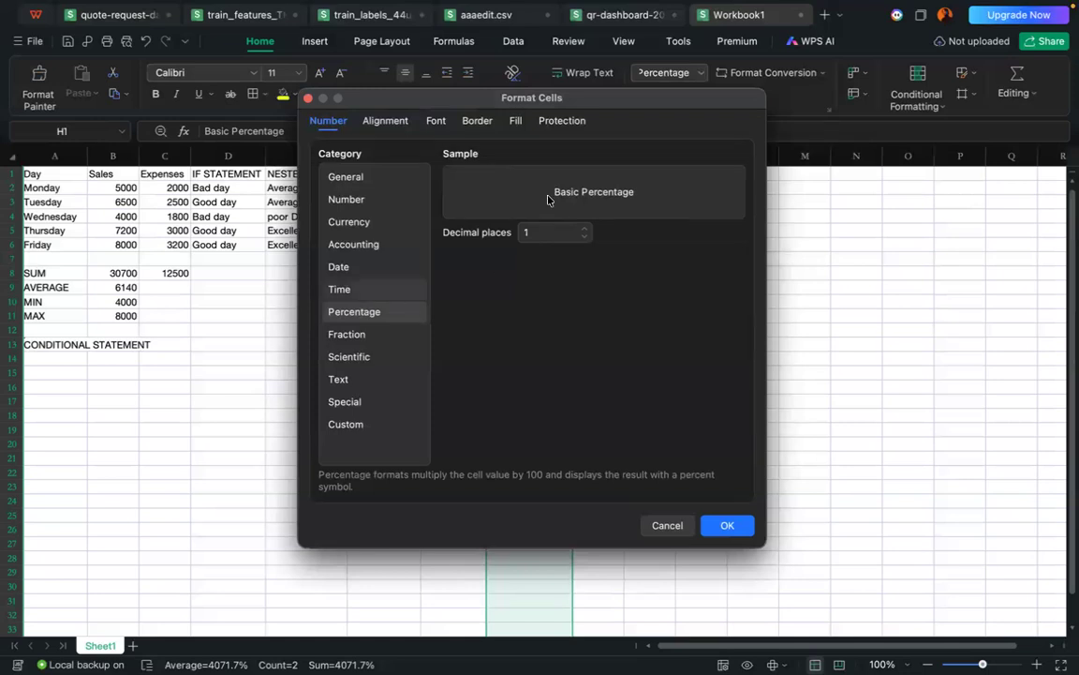
left_click(584, 228)
left_click(584, 237)
left_click(584, 237)
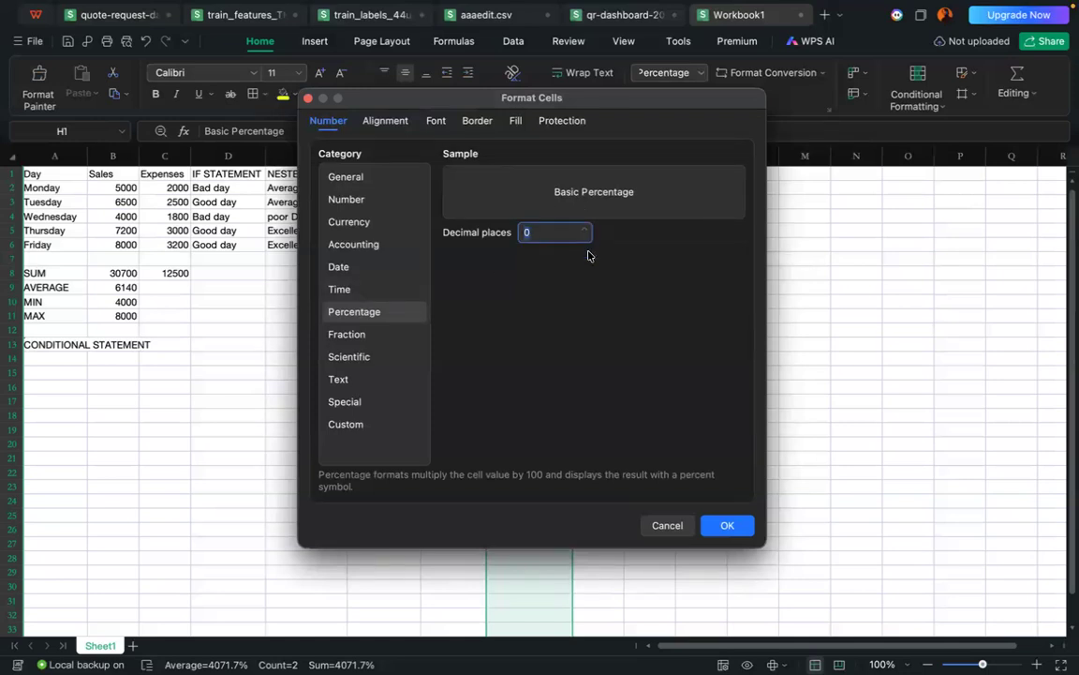
left_click(716, 525)
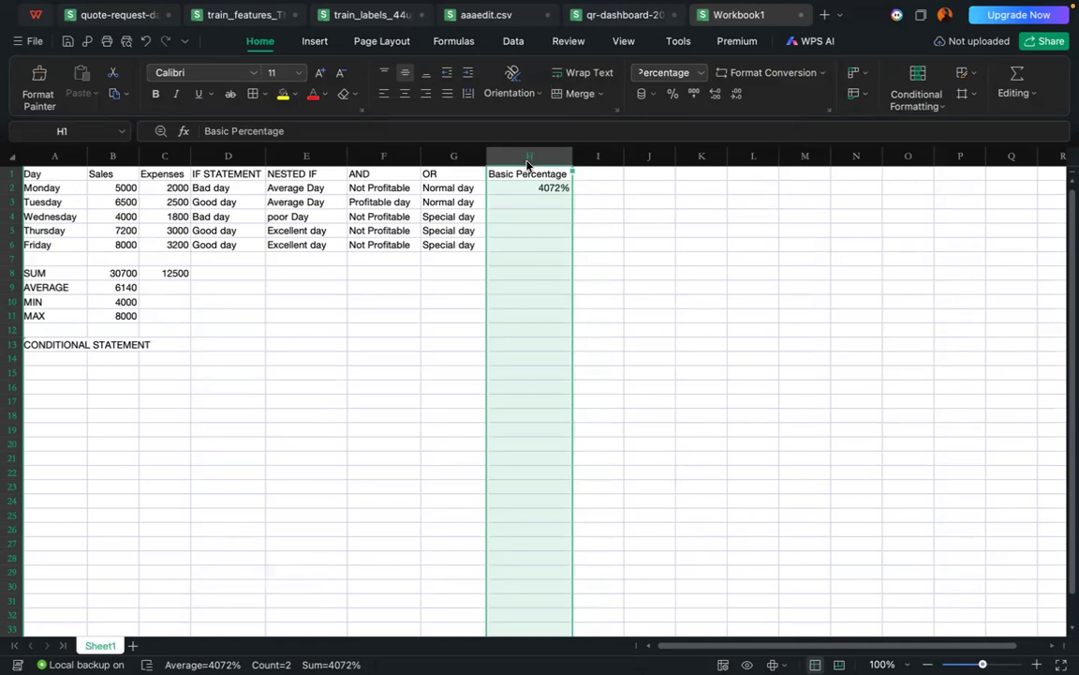
right_click(528, 159)
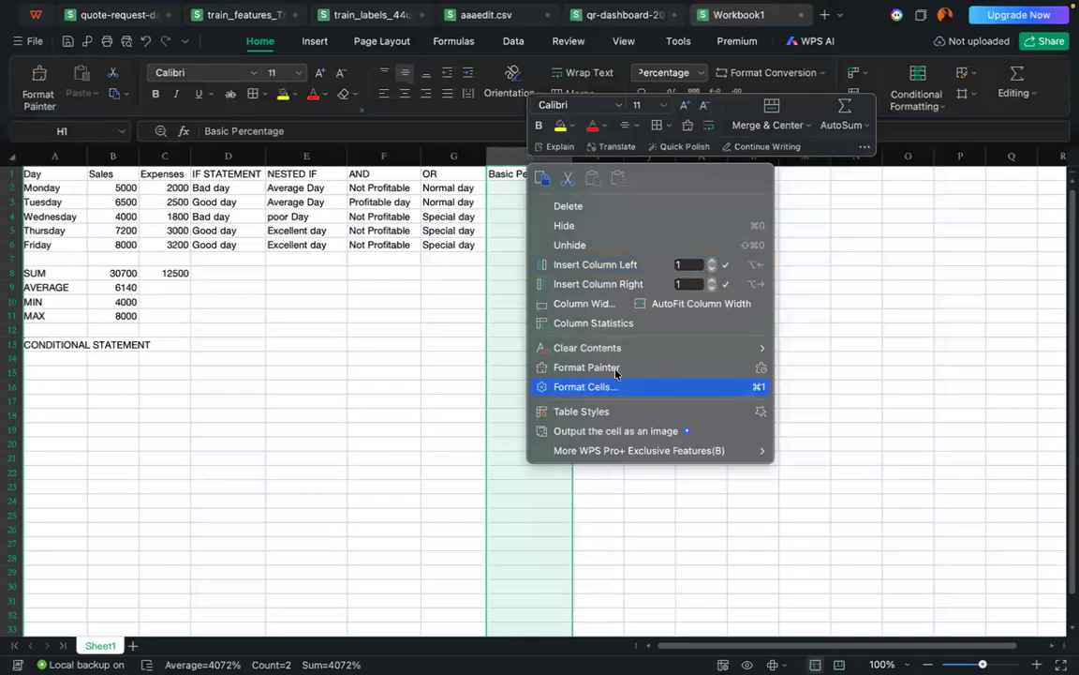
left_click(381, 373)
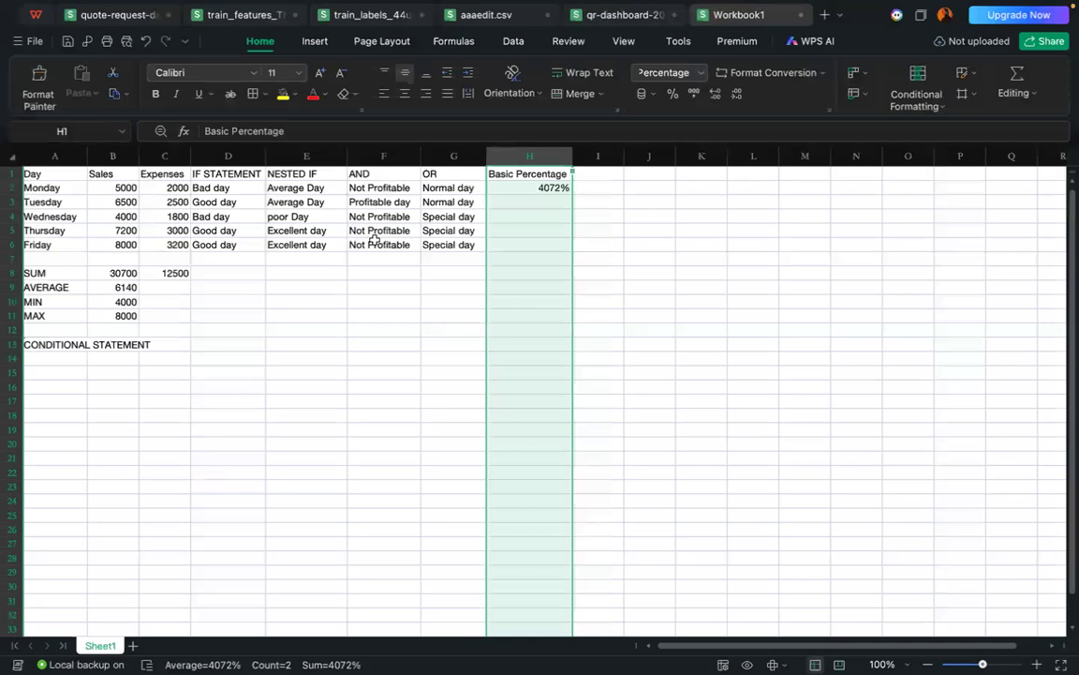
Step: Open the cell format settings for the Sales column and choose the Currency category with 0 decimal places
left_click(116, 153)
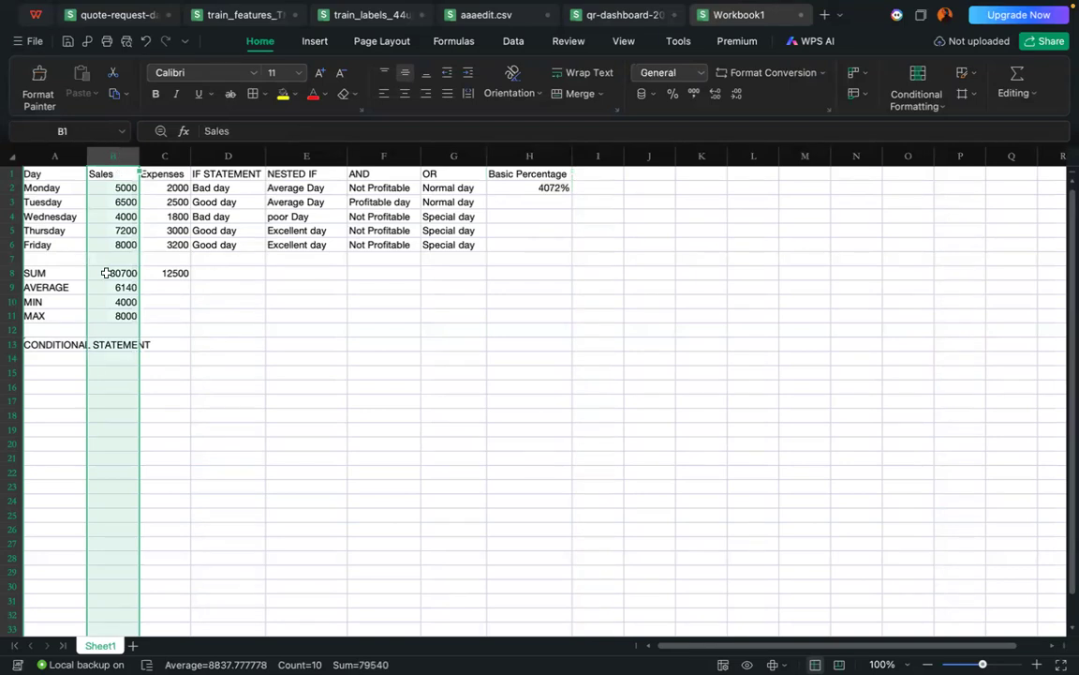
right_click(110, 157)
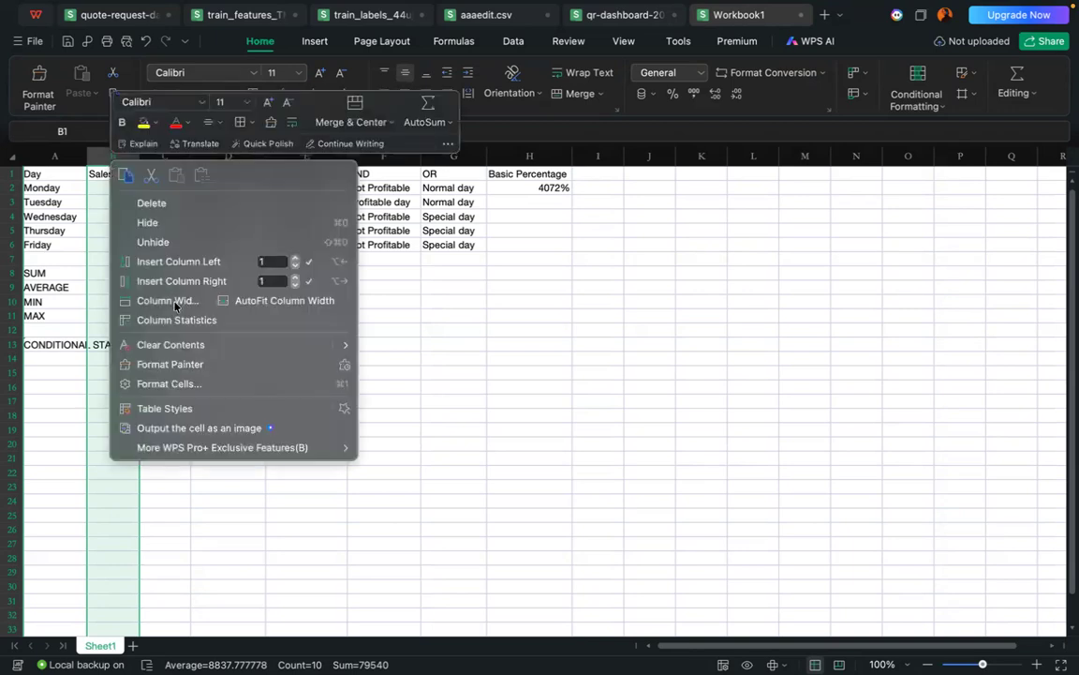
left_click(173, 386)
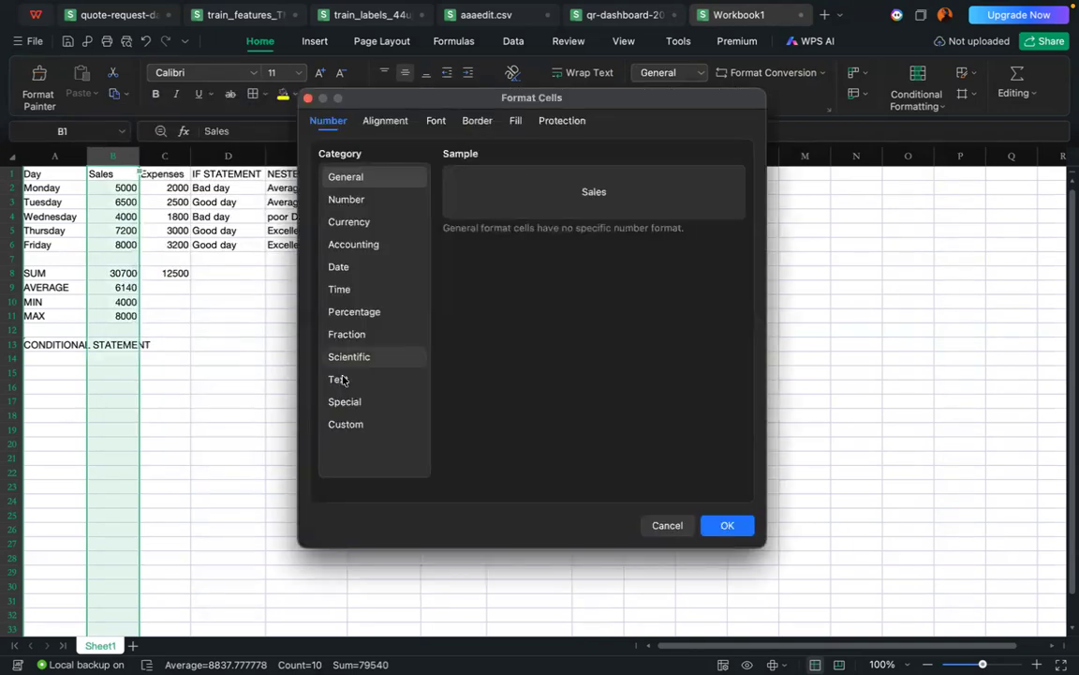
left_click(350, 222)
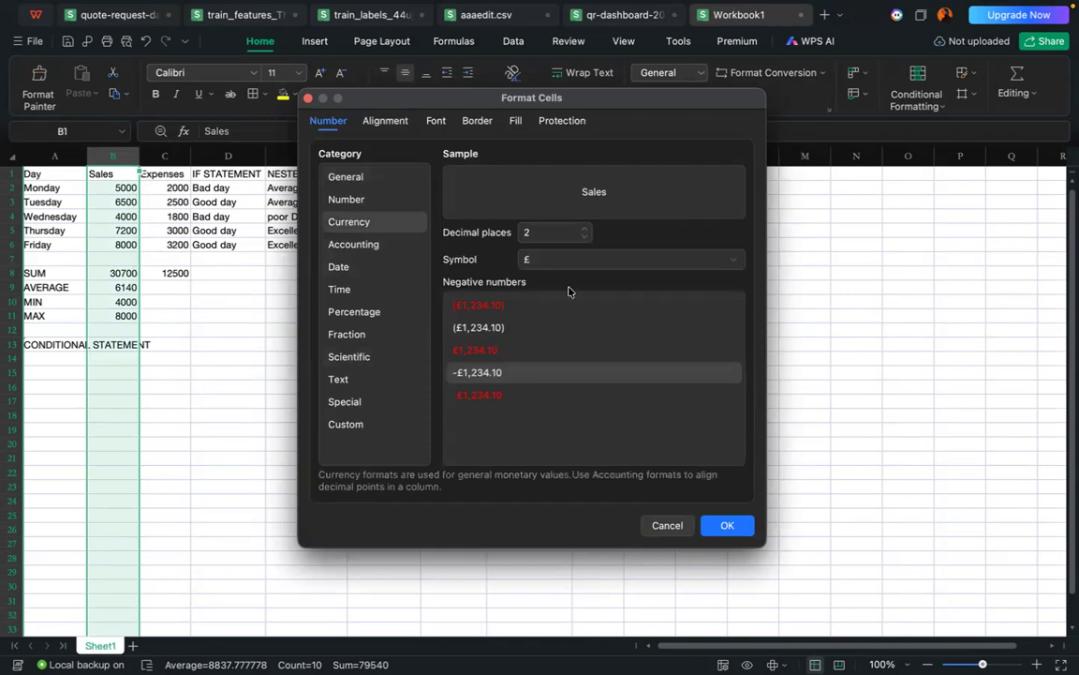
left_click(584, 240)
left_click(584, 242)
Step: Set the currency symbol to ₦ Yoruba(Nigeria) and apply the format to the Sales column
left_click(729, 263)
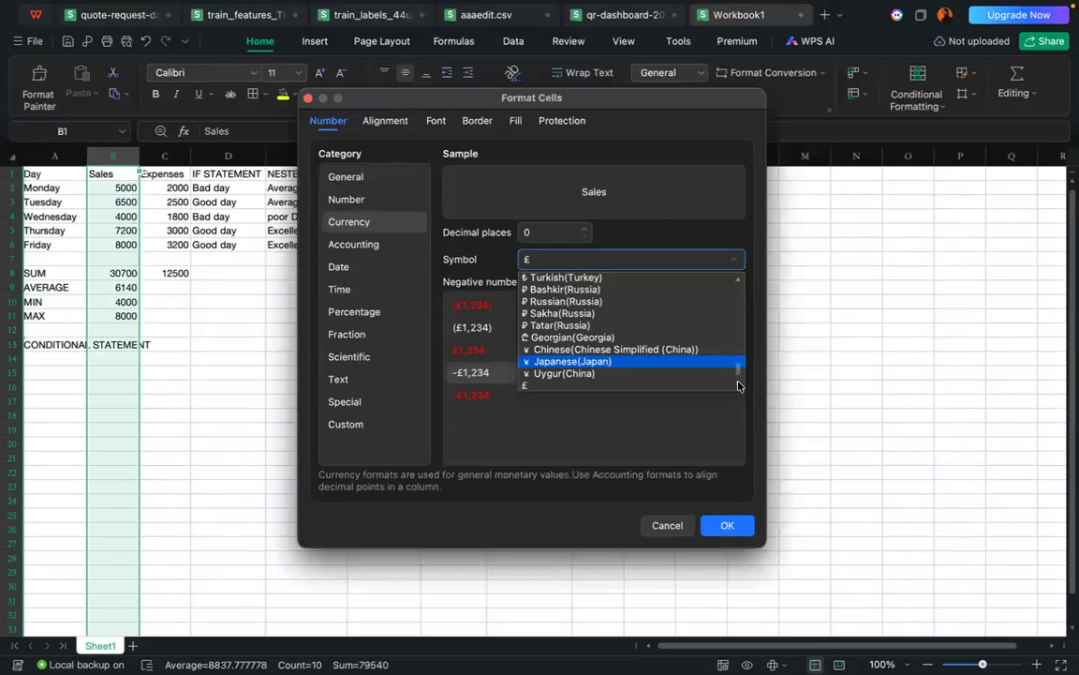
left_click(739, 281)
scroll(739, 282, "up", 3)
left_click(739, 281)
scroll(738, 282, "up", 5)
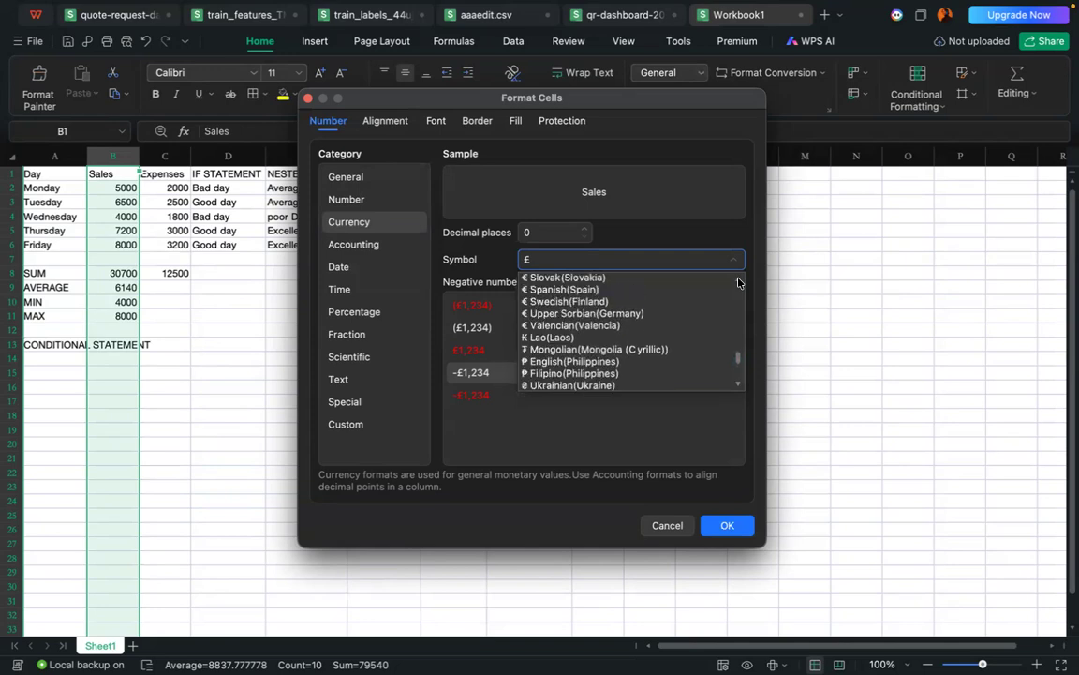
scroll(738, 282, "up", 10)
scroll(738, 282, "up", 10)
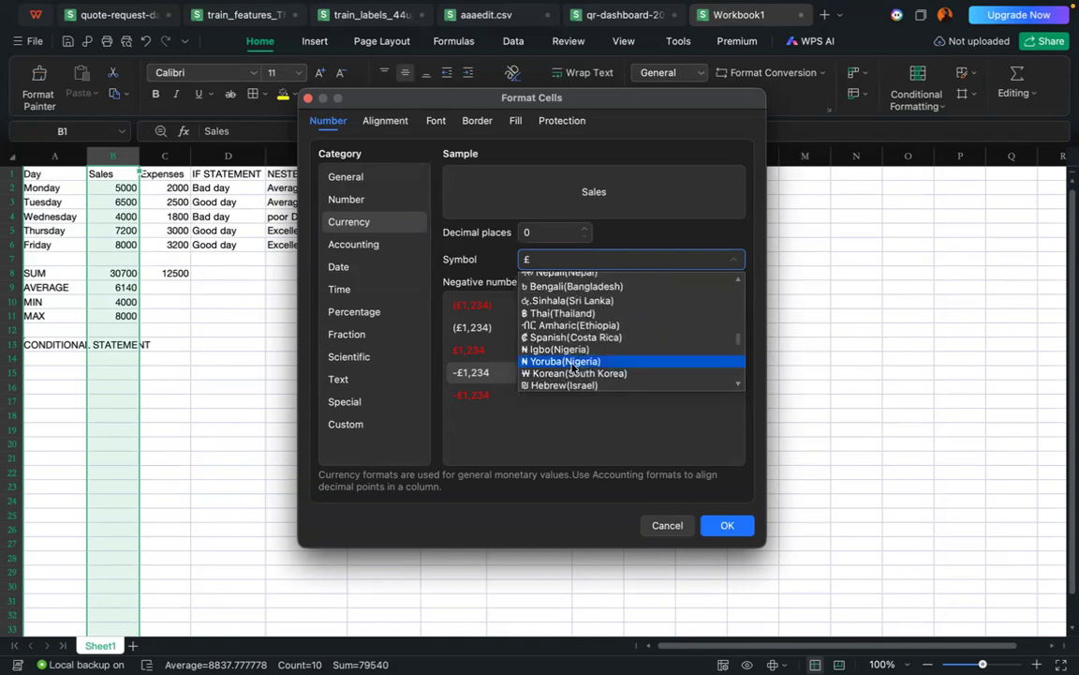
scroll(573, 367, "down", 3)
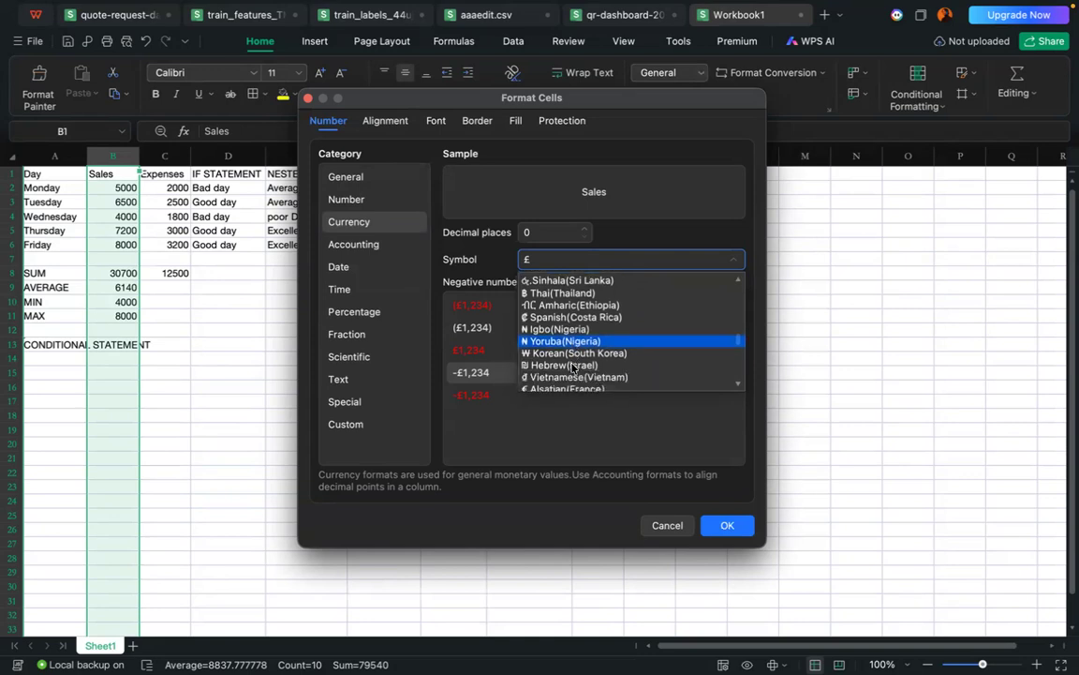
scroll(573, 367, "down", 8)
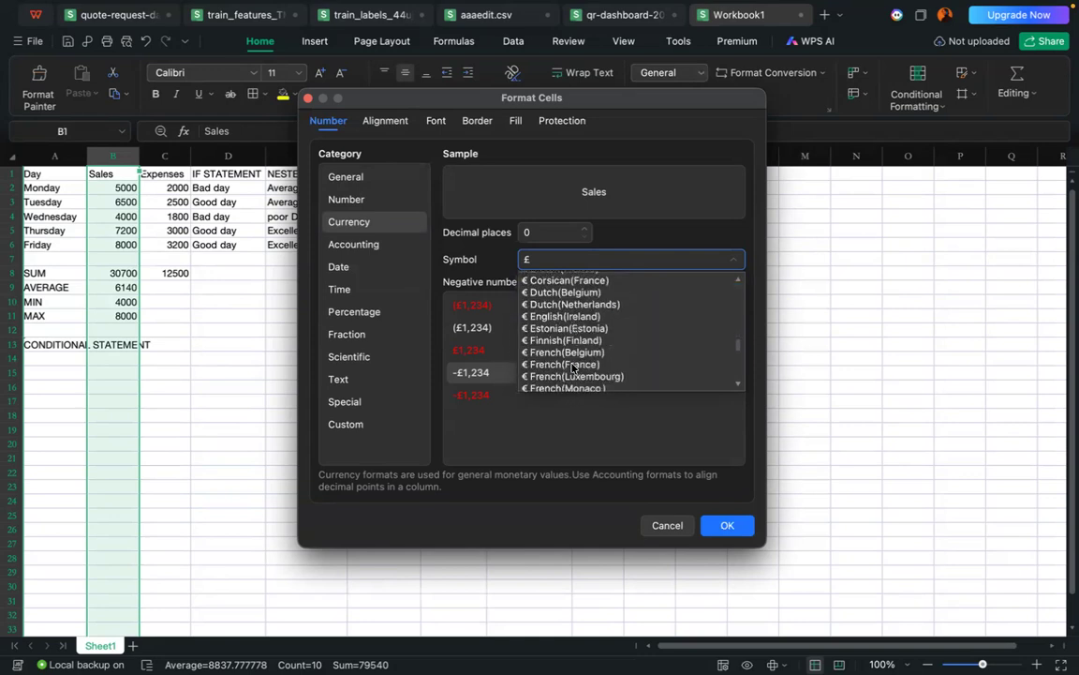
scroll(573, 367, "down", 3)
scroll(573, 367, "up", 5)
scroll(571, 367, "up", 10)
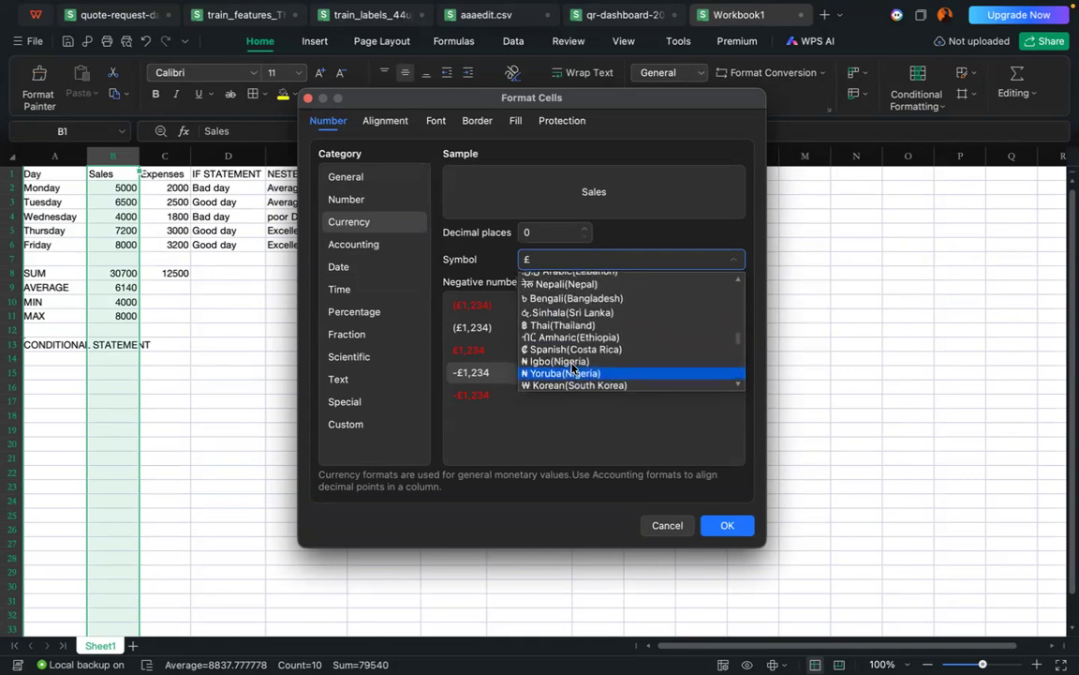
scroll(571, 368, "up", 3)
scroll(573, 367, "up", 6)
scroll(574, 367, "down", 3)
scroll(571, 367, "up", 4)
scroll(571, 367, "down", 5)
scroll(573, 369, "down", 6)
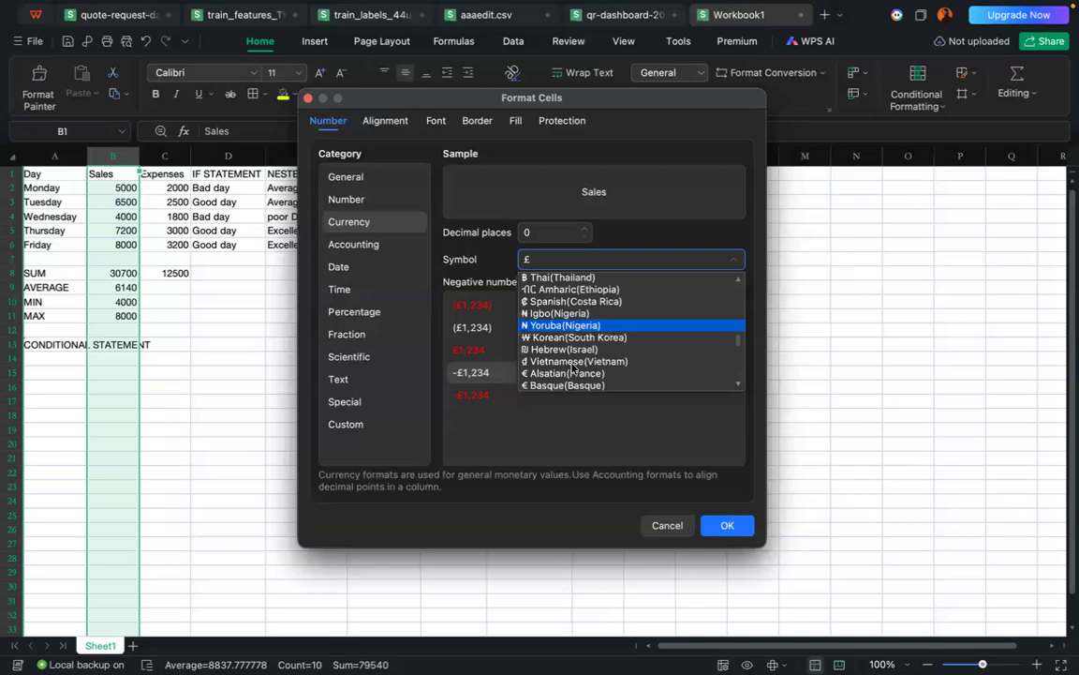
scroll(533, 310, "up", 1)
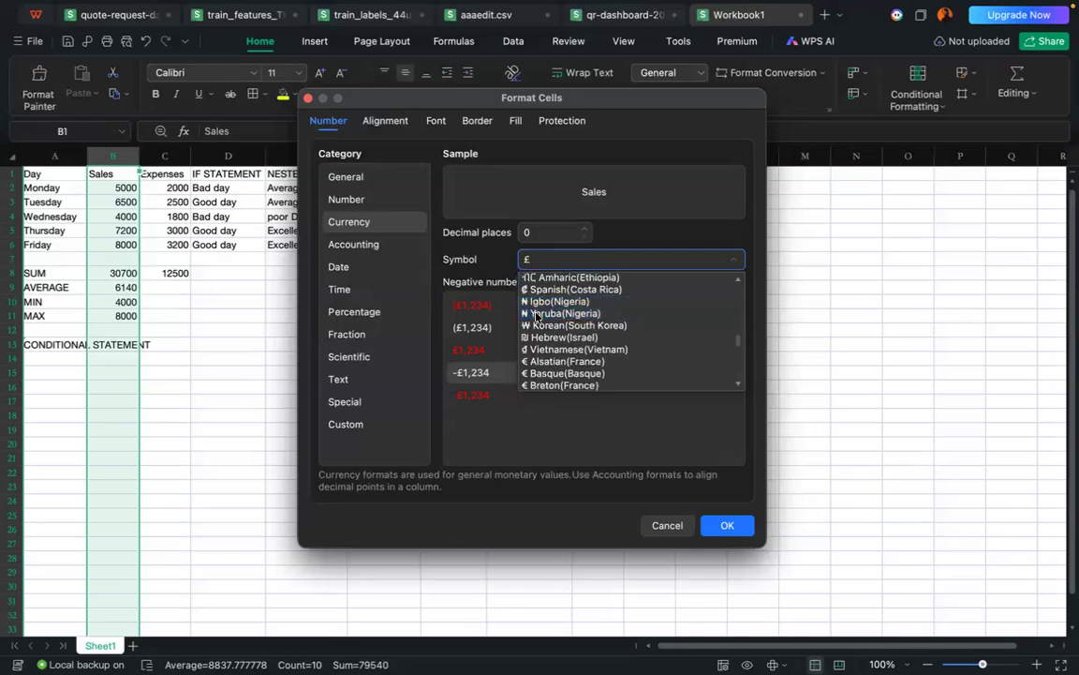
left_click(534, 313)
left_click(729, 530)
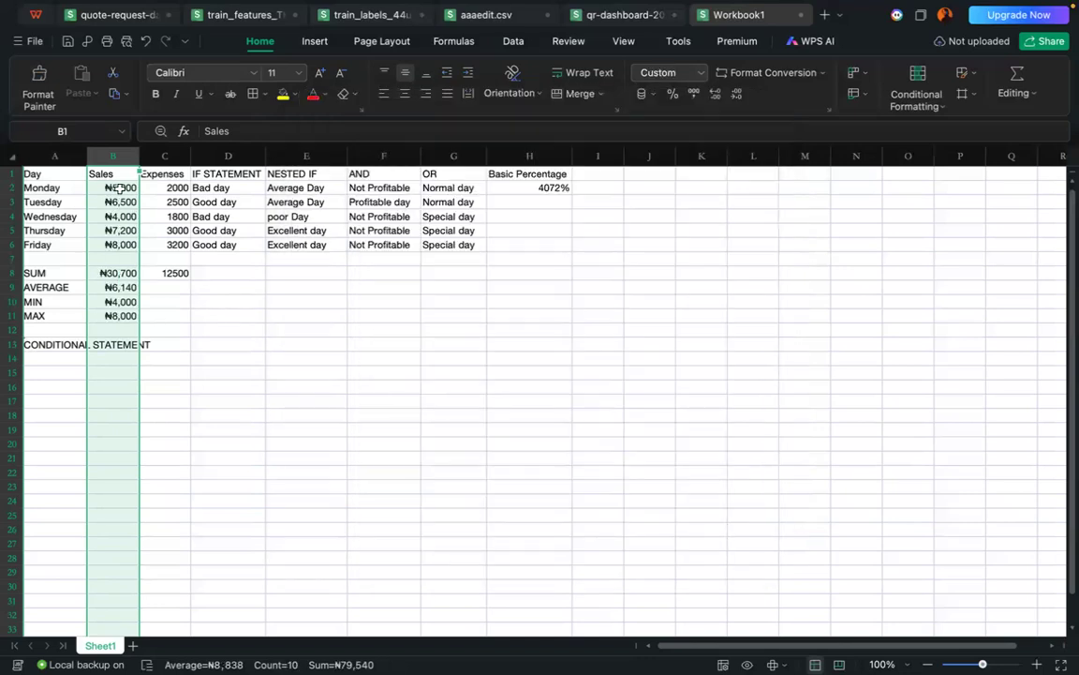
Step: Reset the number format of the Sales column to General
left_click(207, 296)
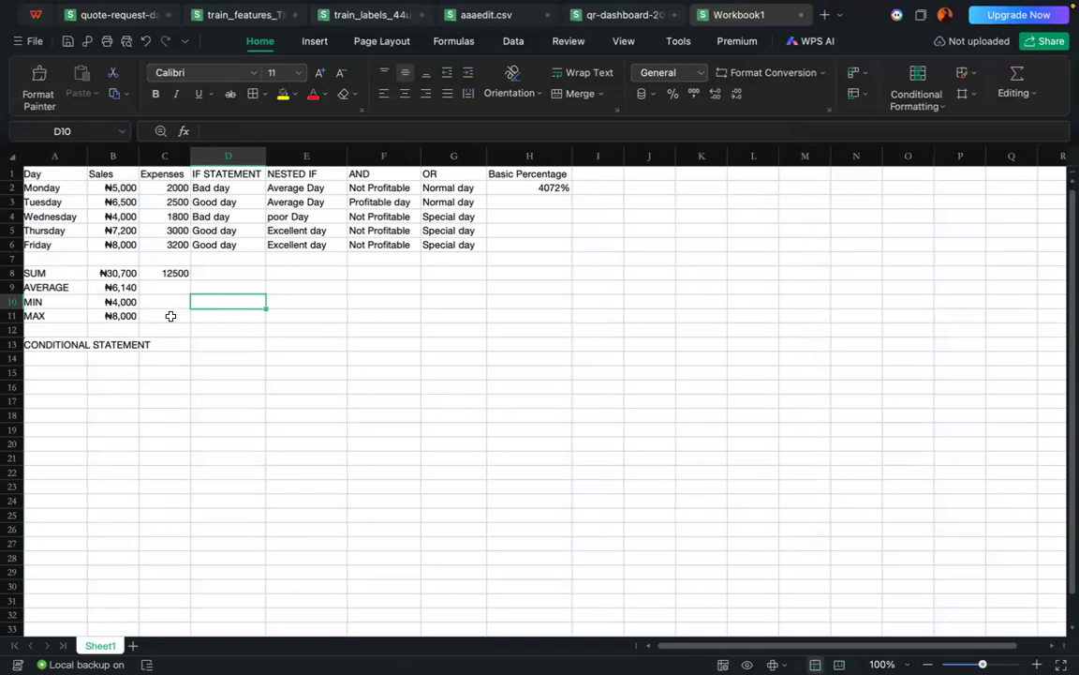
left_click(115, 157)
right_click(114, 157)
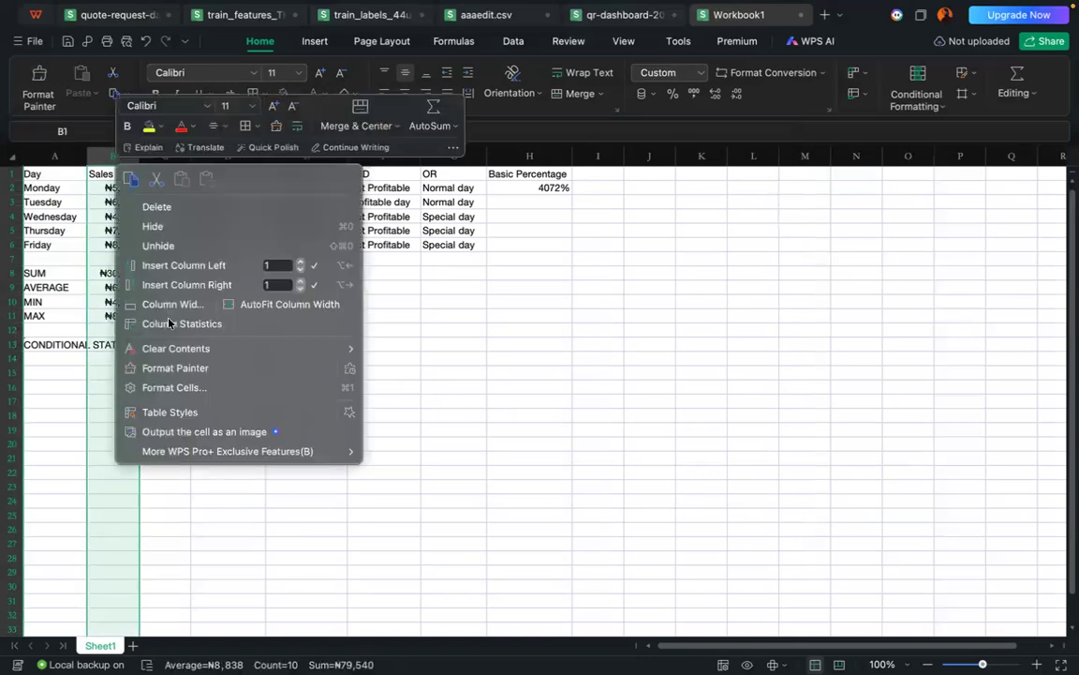
left_click(193, 388)
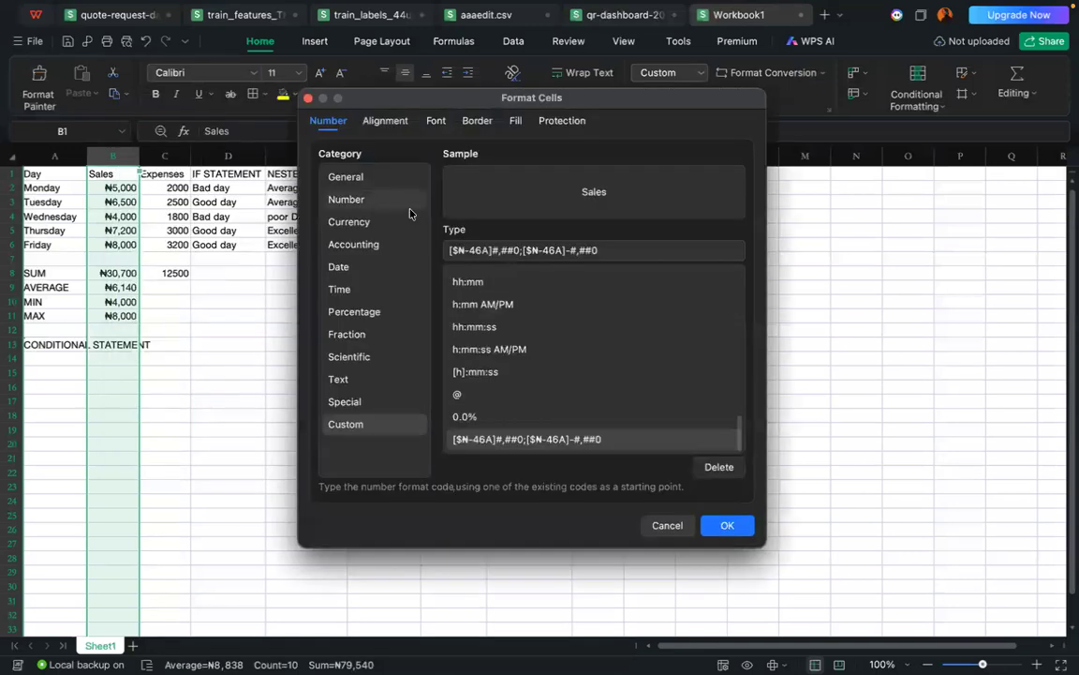
left_click(352, 176)
left_click(727, 524)
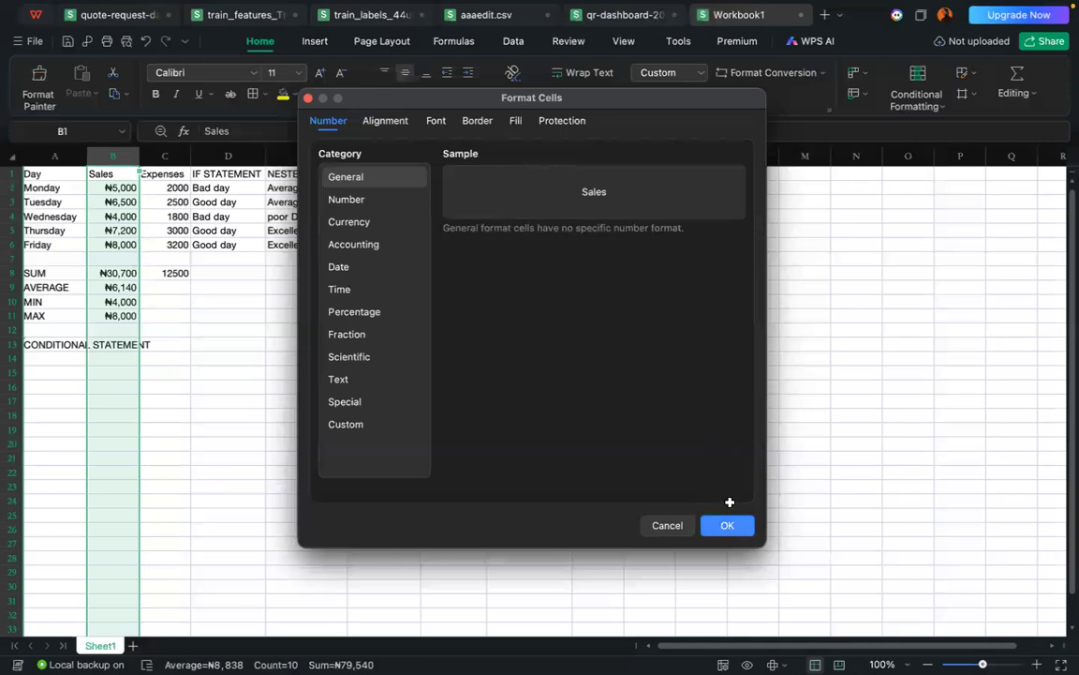
Step: Reset the number format of the Basic Percentage column to General
right_click(528, 156)
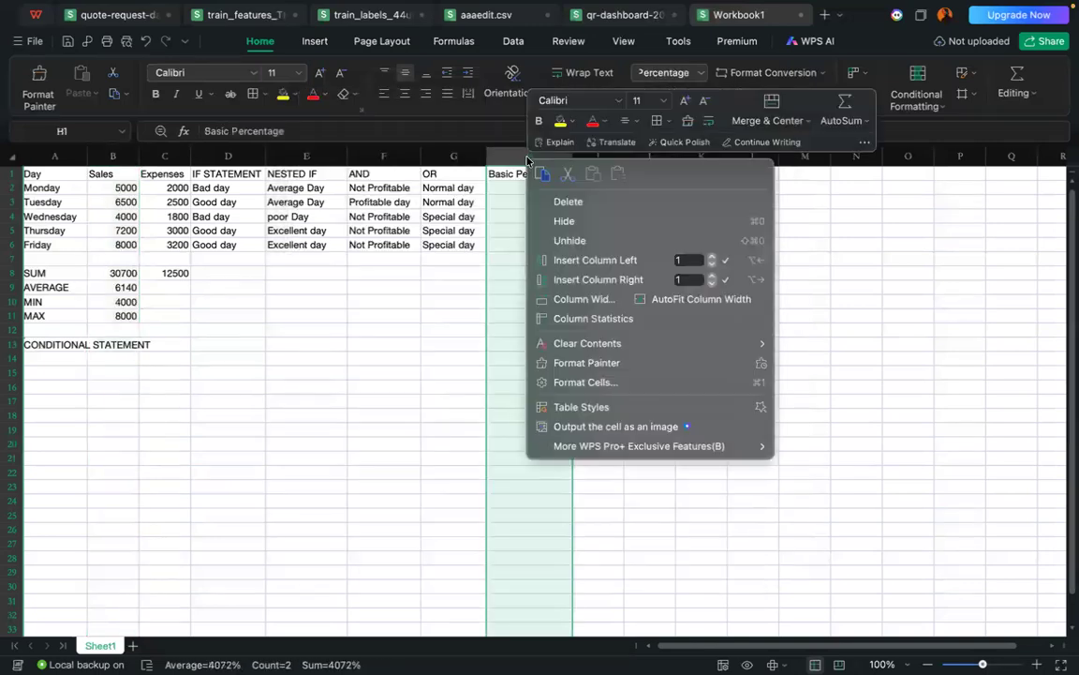
left_click(571, 382)
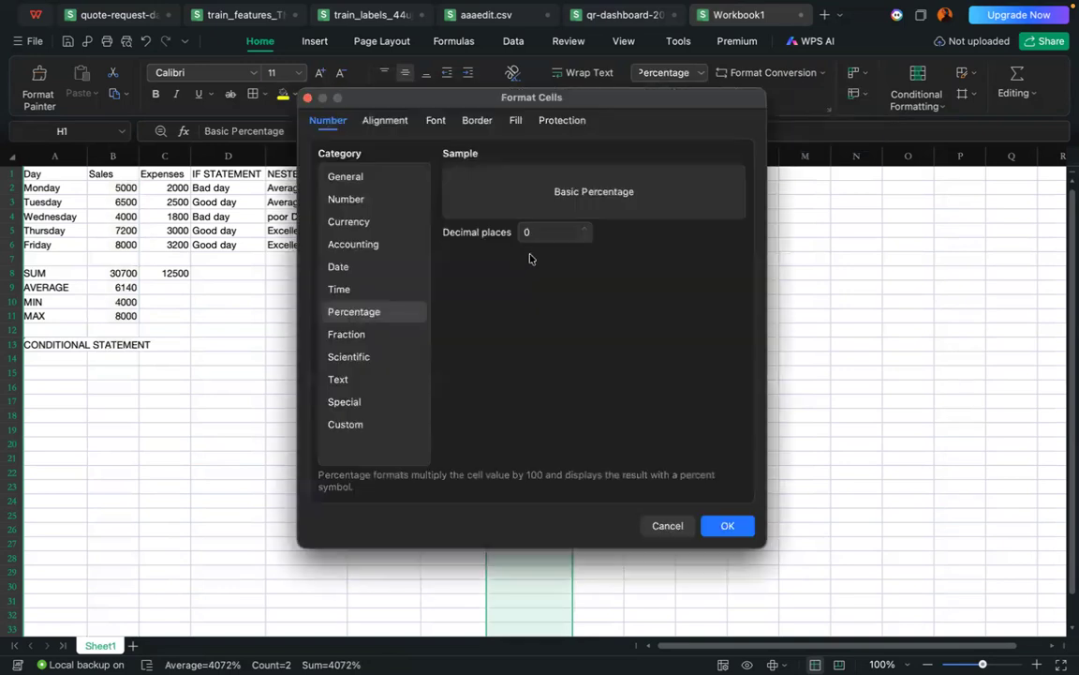
left_click(352, 176)
left_click(722, 524)
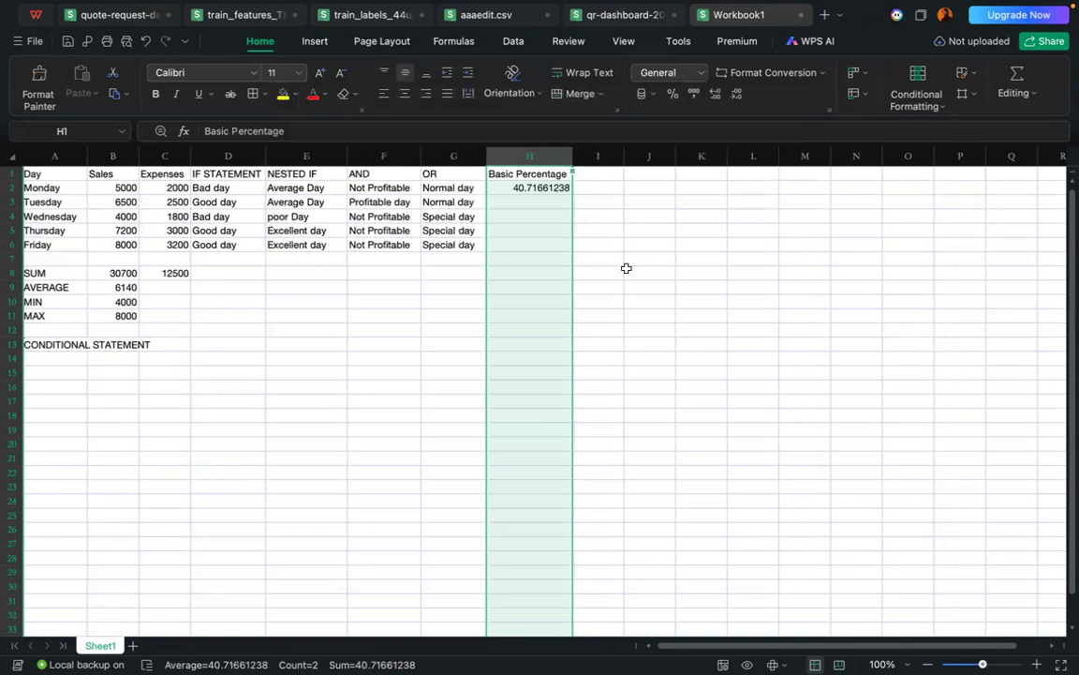
Step: Add the header COUNT in cell I1, beside the Basic Percentage header
left_click(606, 199)
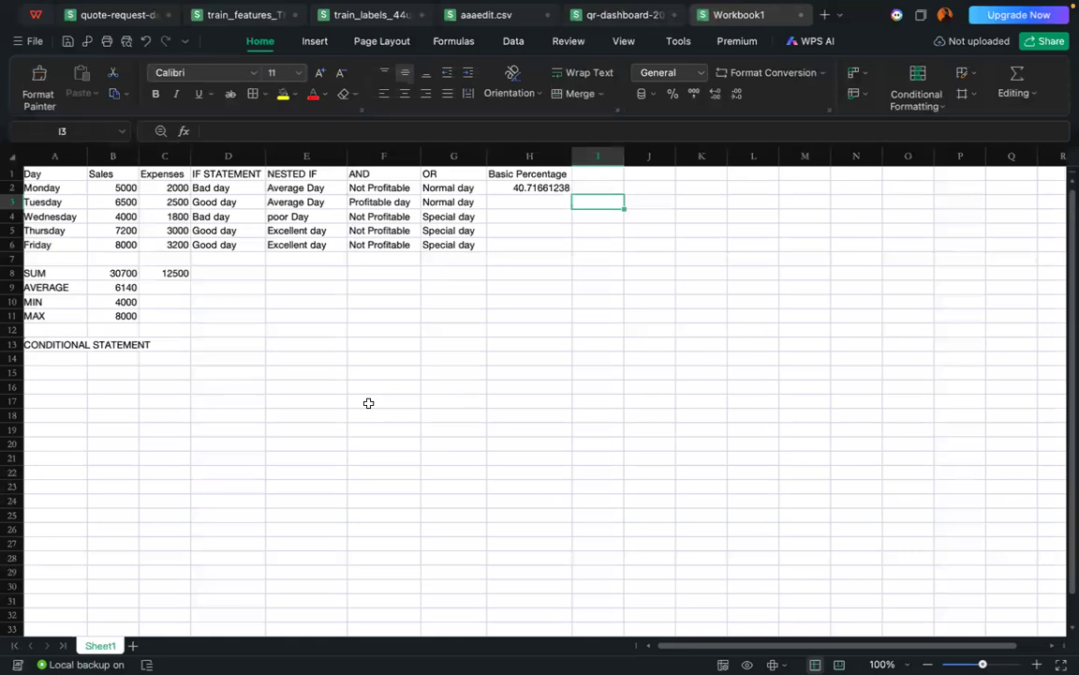
left_click(600, 175)
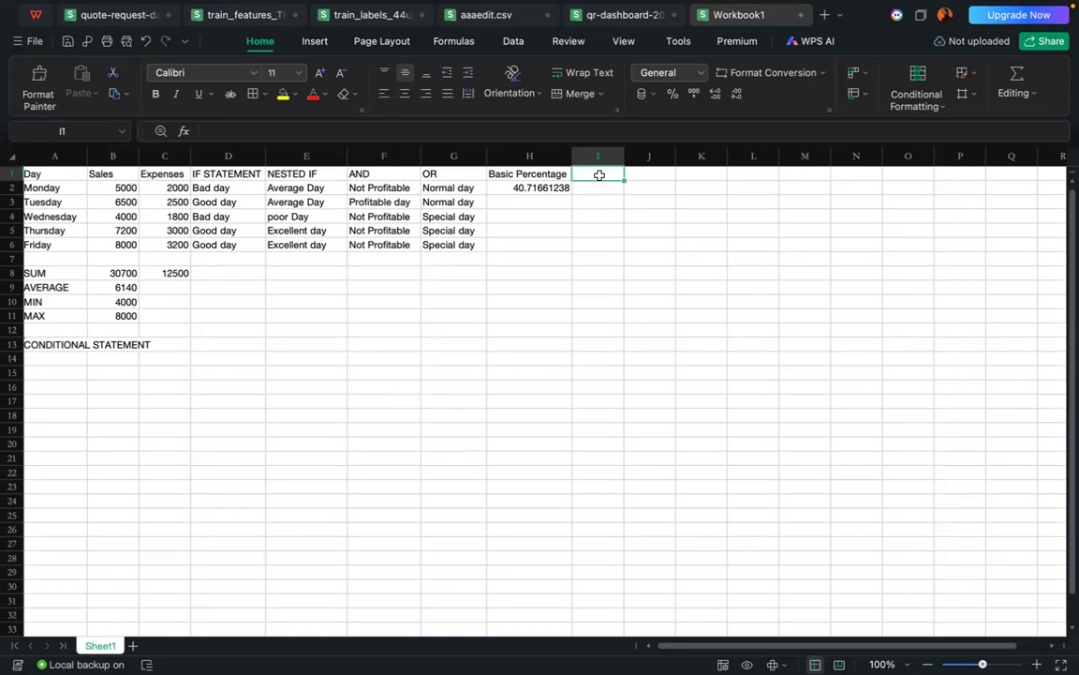
type("C")
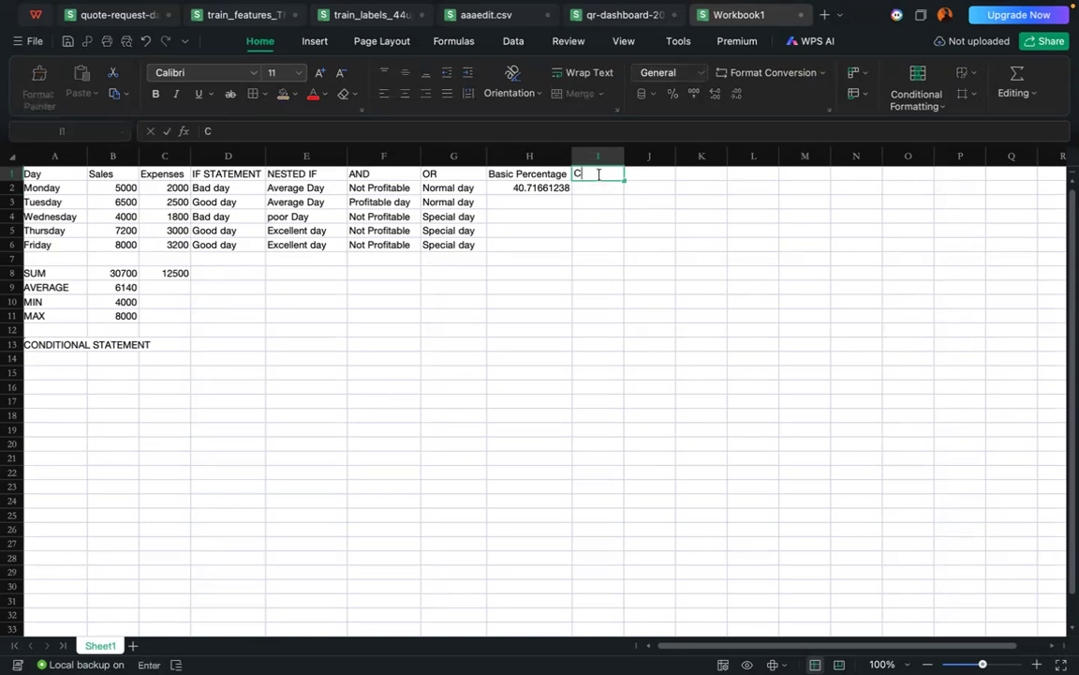
type("OUNT")
Step: Start a formula with the COUNT function in cell I2, under the COUNT header
left_click(599, 186)
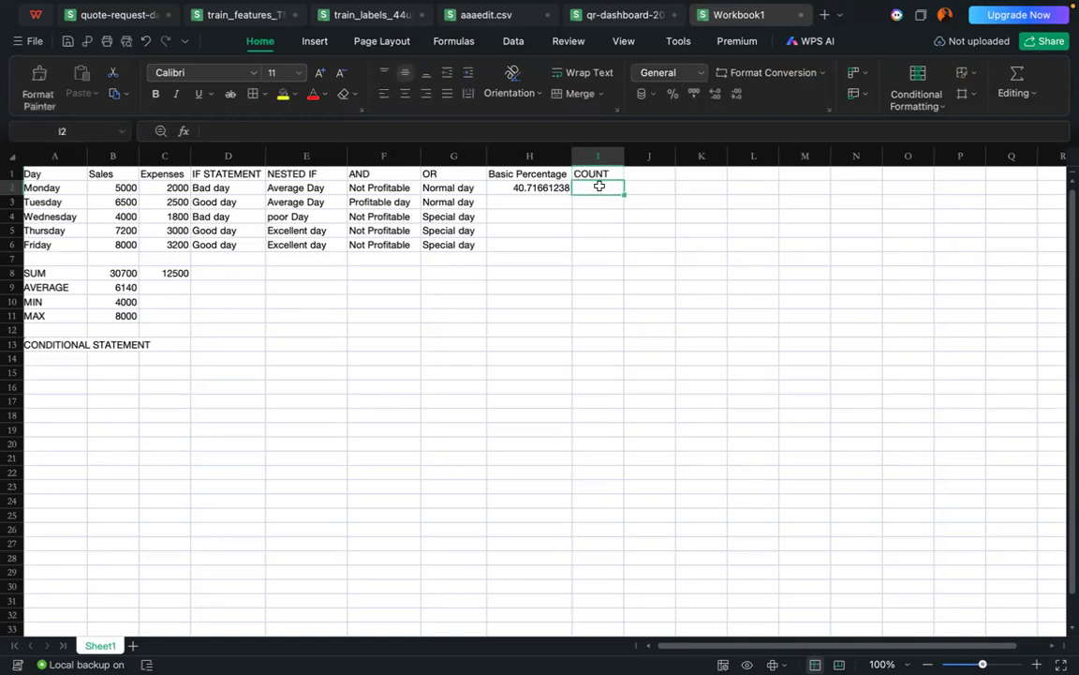
type("=c")
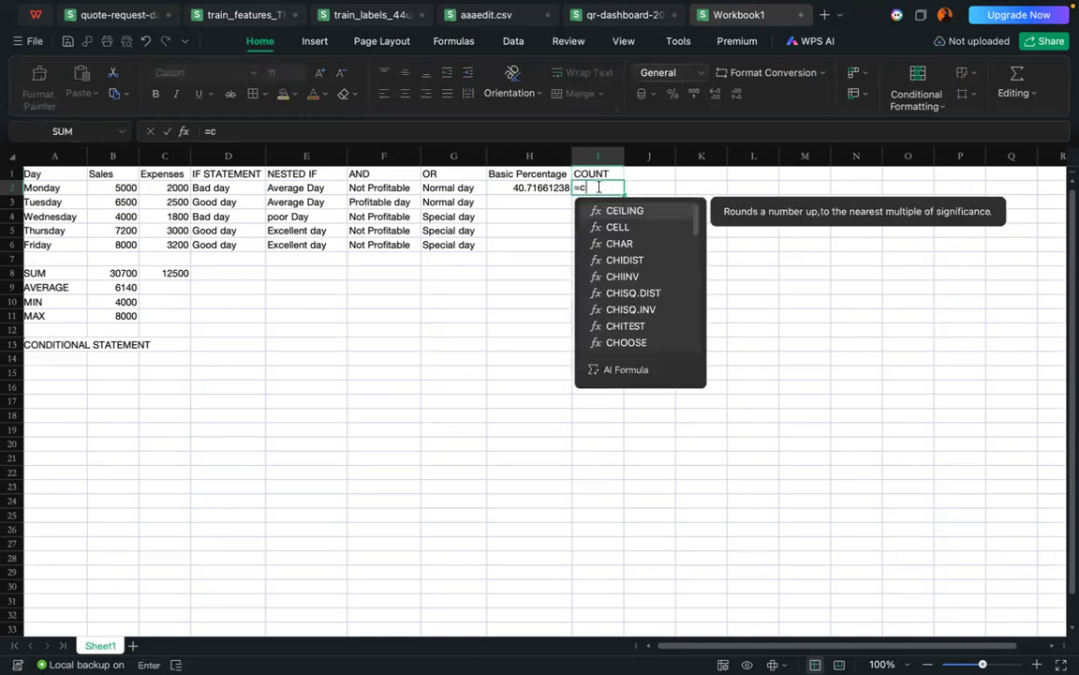
type("ou")
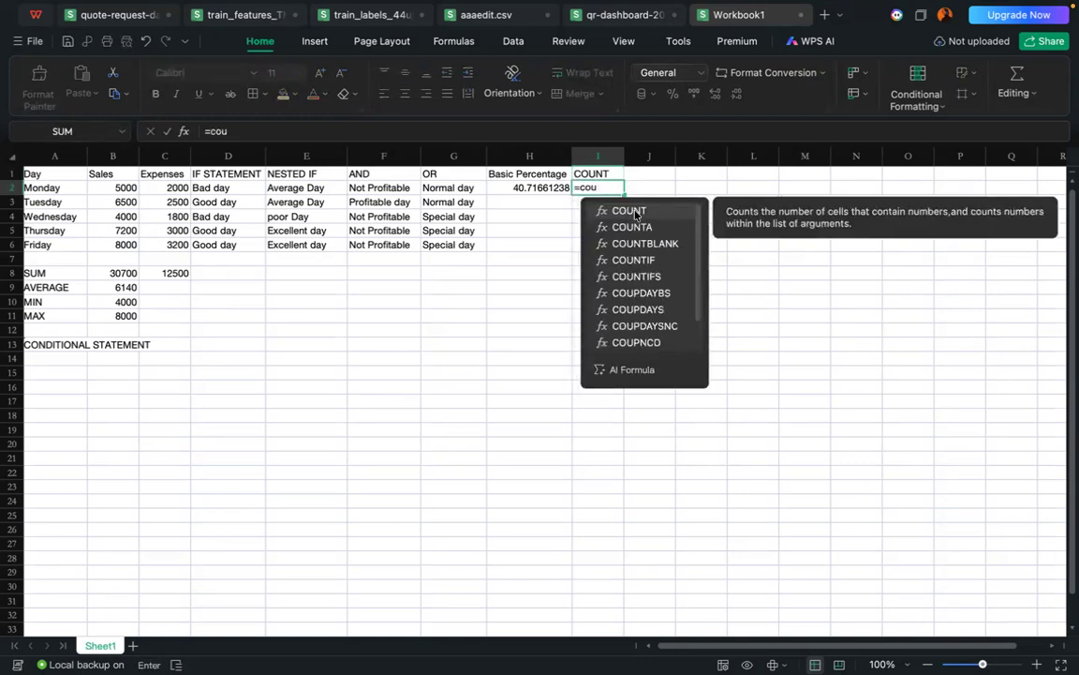
left_click(633, 210)
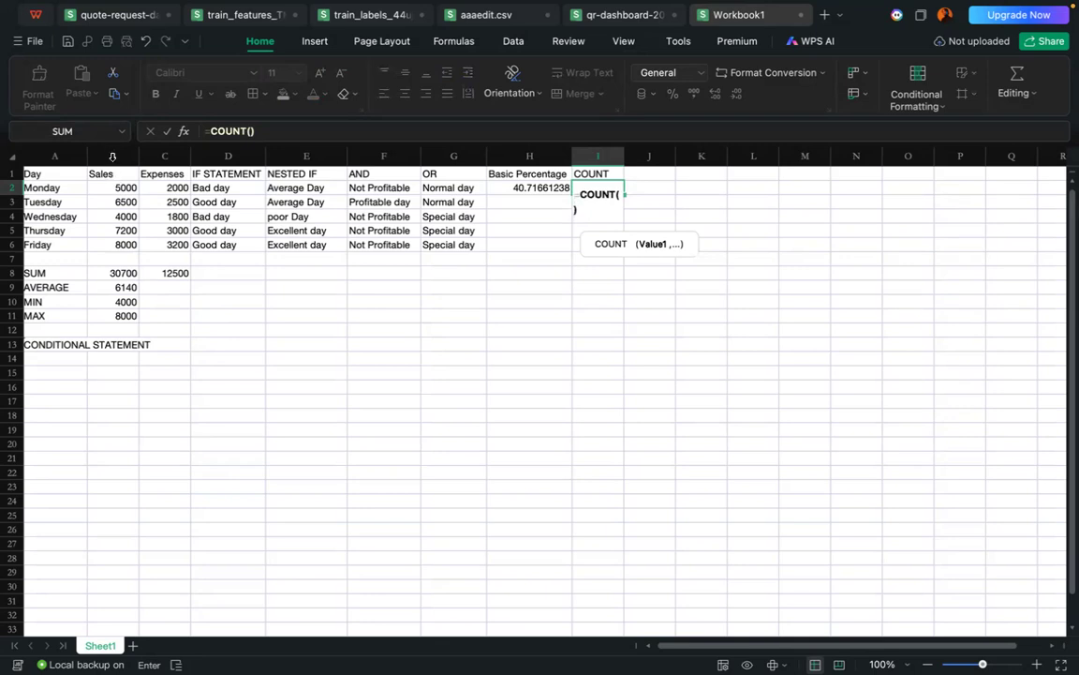
left_click(112, 156)
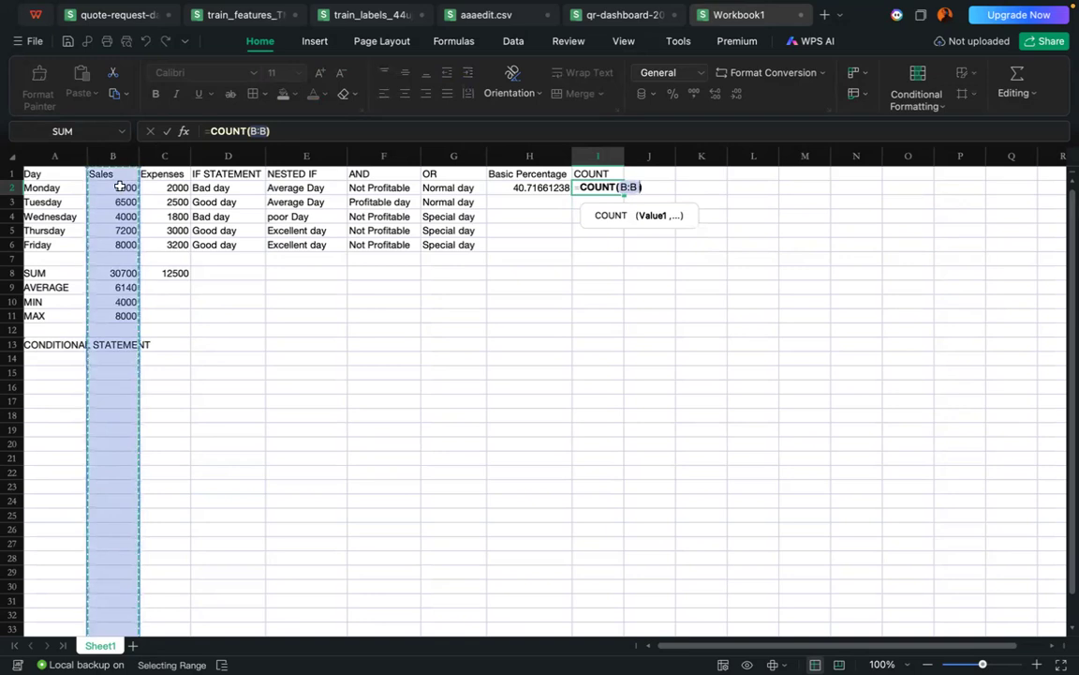
type("B")
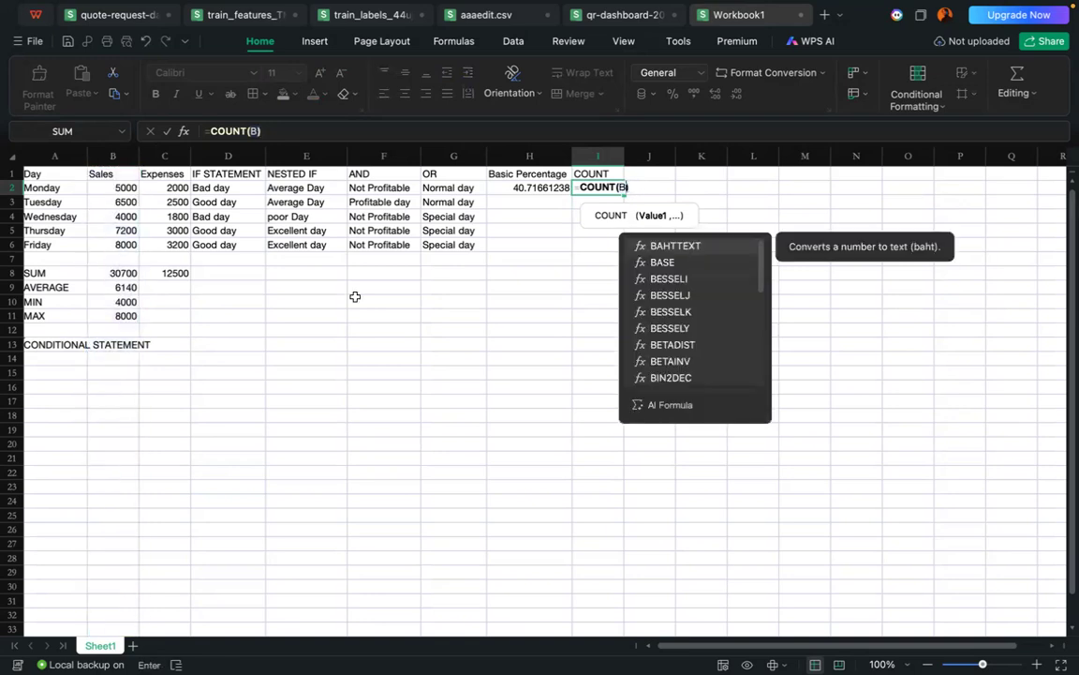
key("BackSpace")
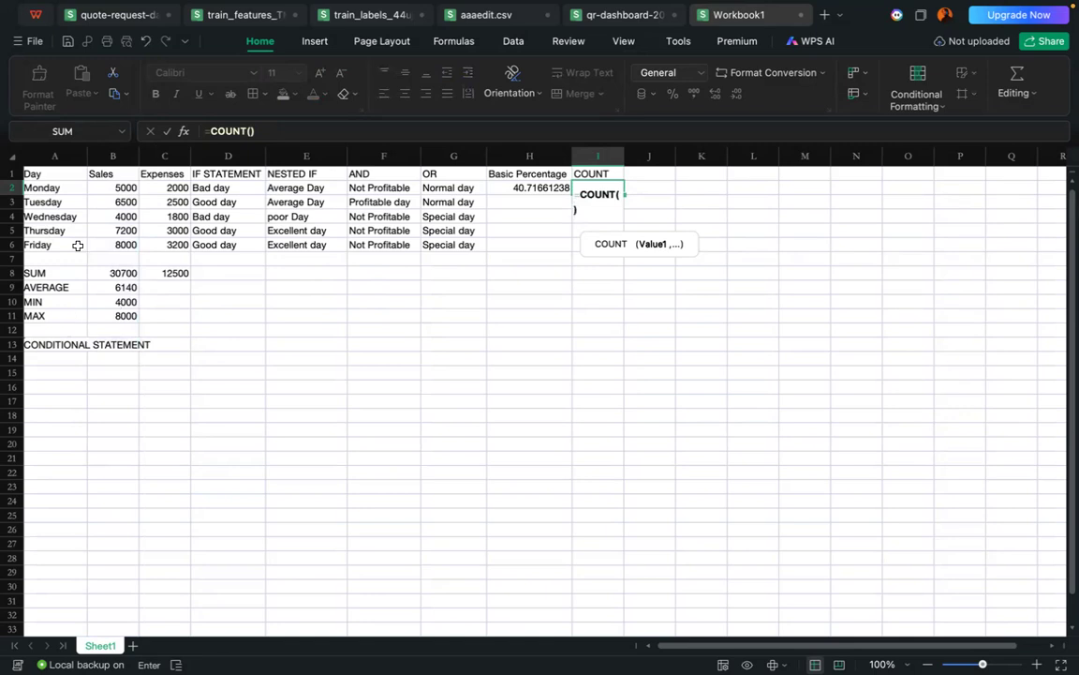
Step: Use the Monday to Friday sales in B2:B6 as the COUNT range and complete the formula
left_click_drag(109, 188, 111, 245)
key("Return")
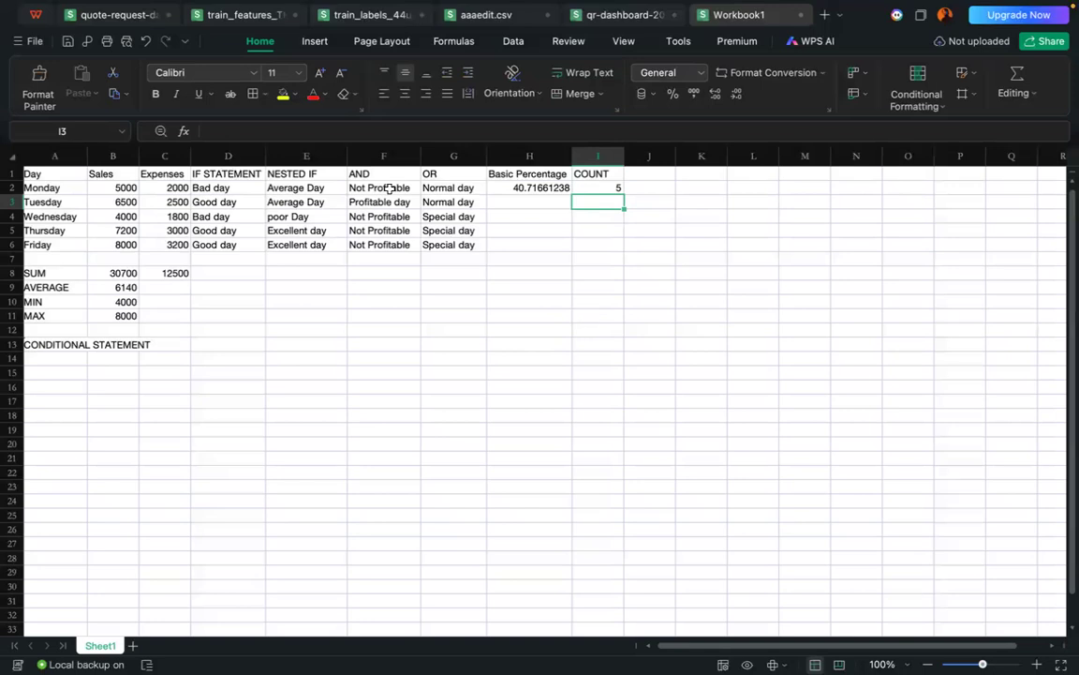
mouse_move(529, 5)
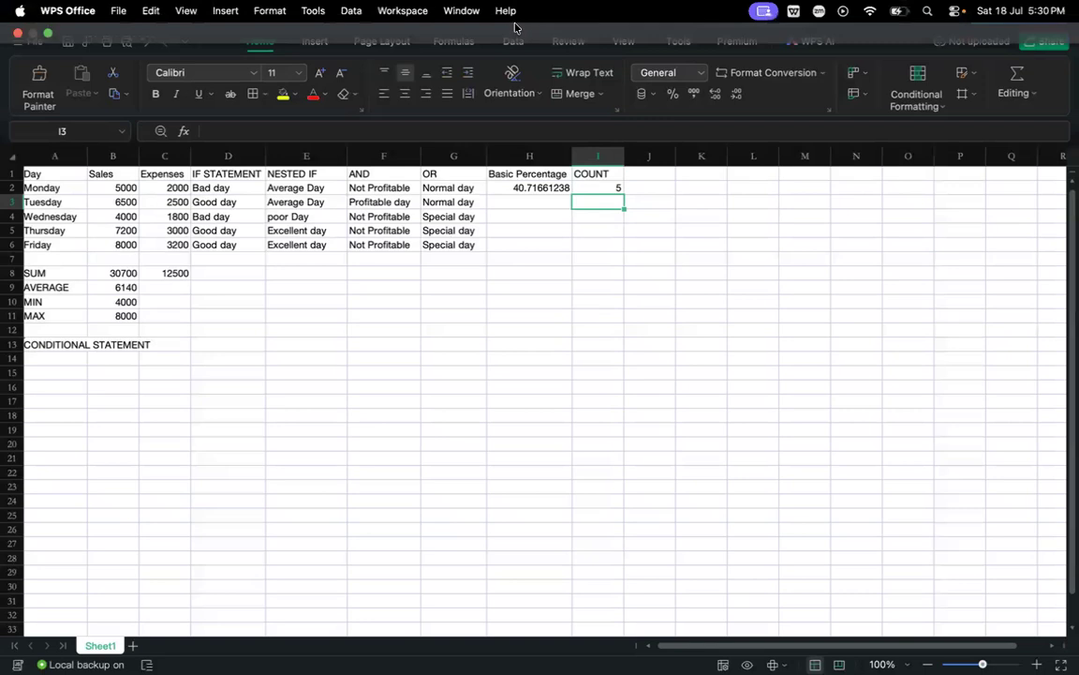